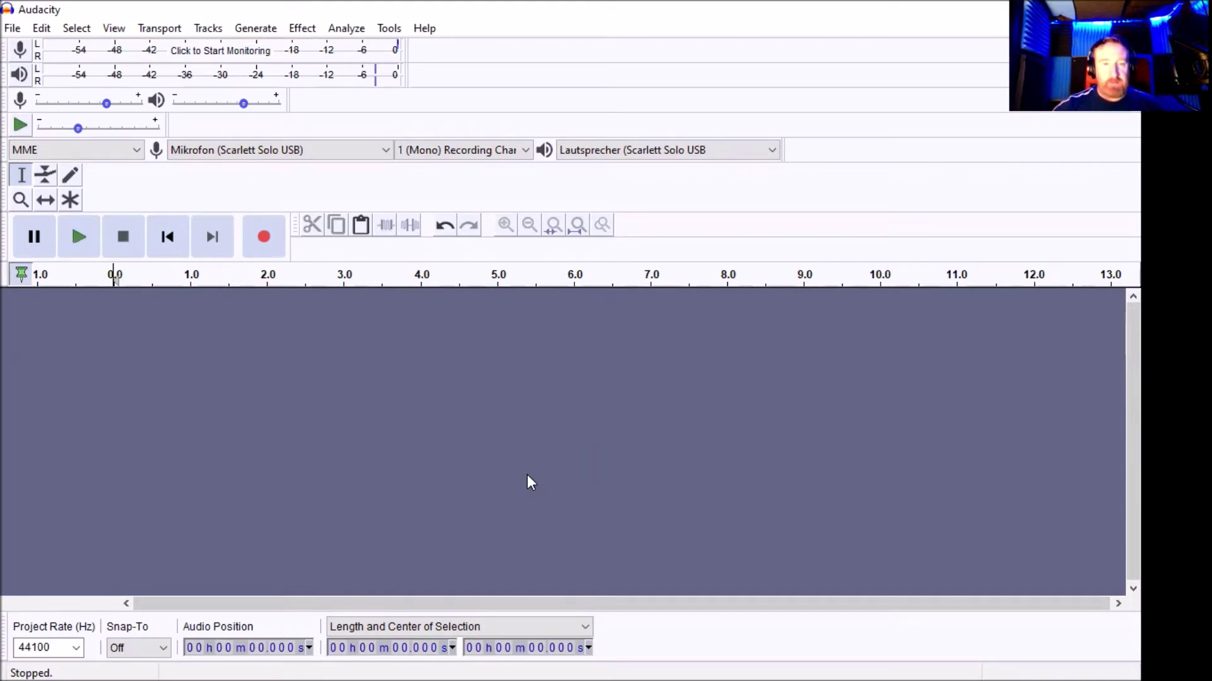
- Record a few seconds of room silence, then continue recording spoken phrases from the clip's end
click(264, 237)
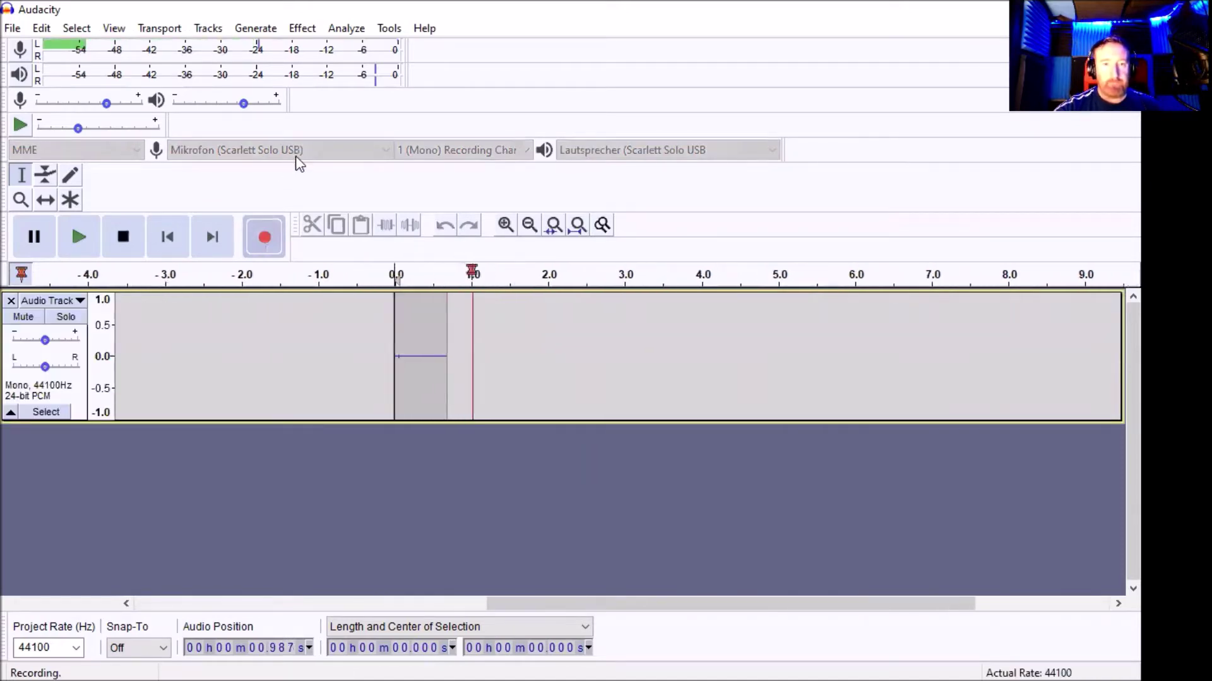
click(123, 239)
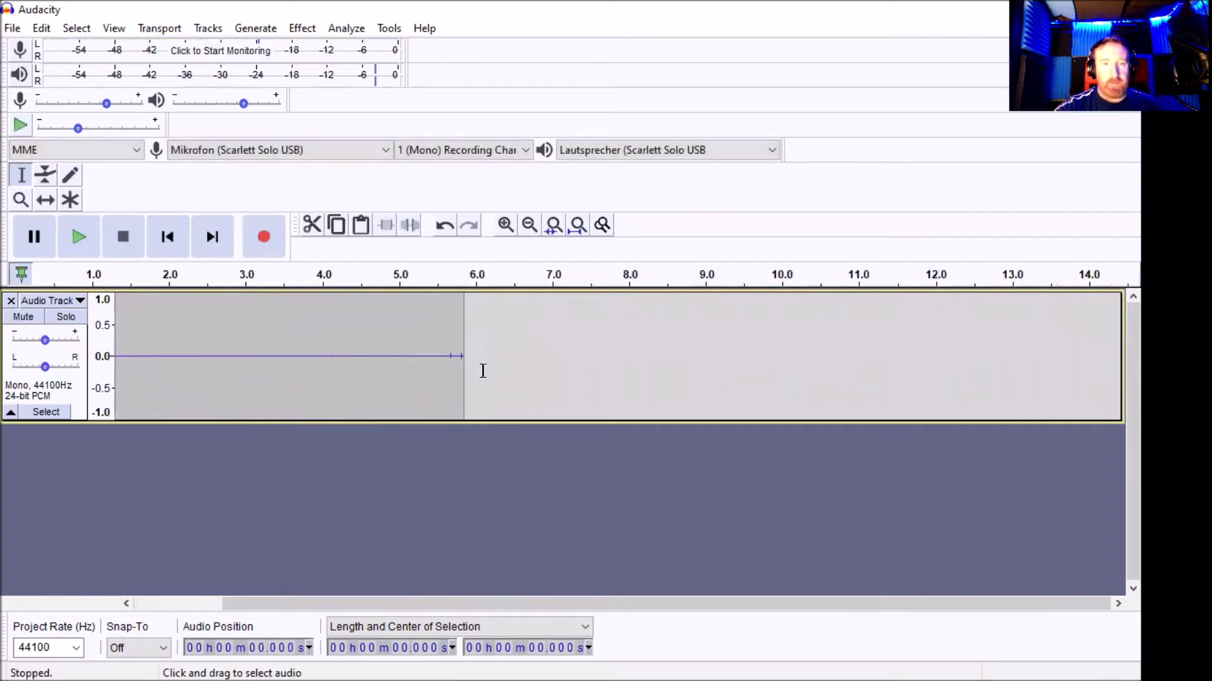
click(452, 344)
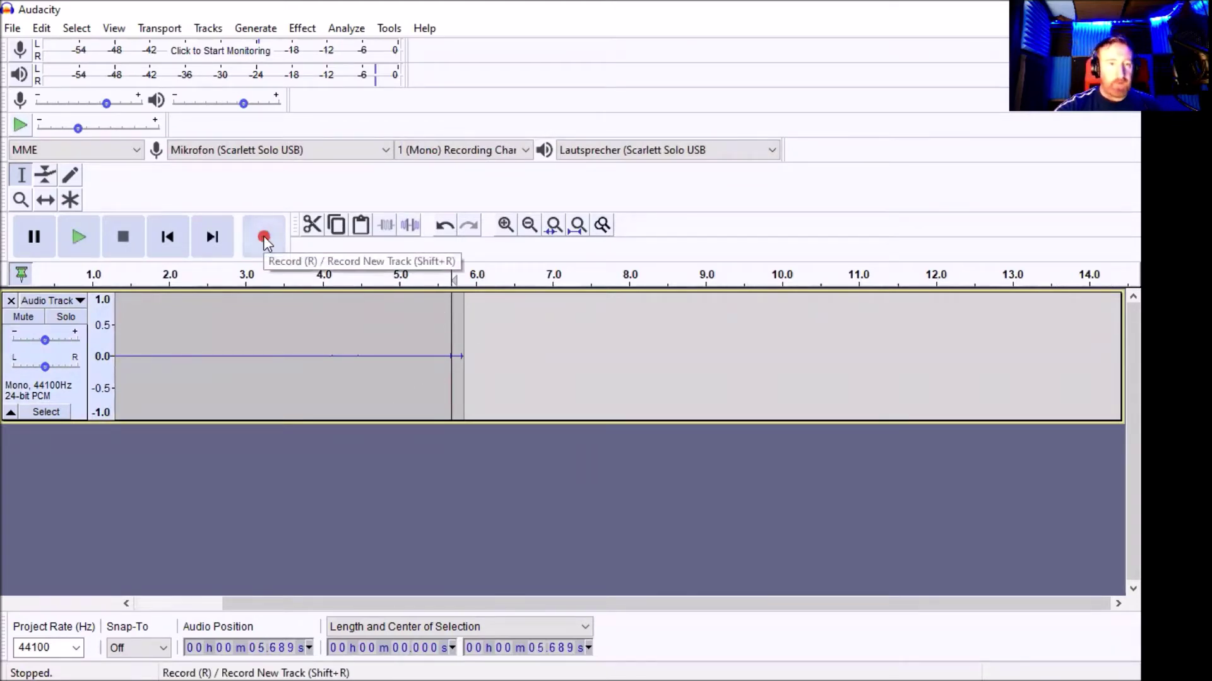
click(263, 240)
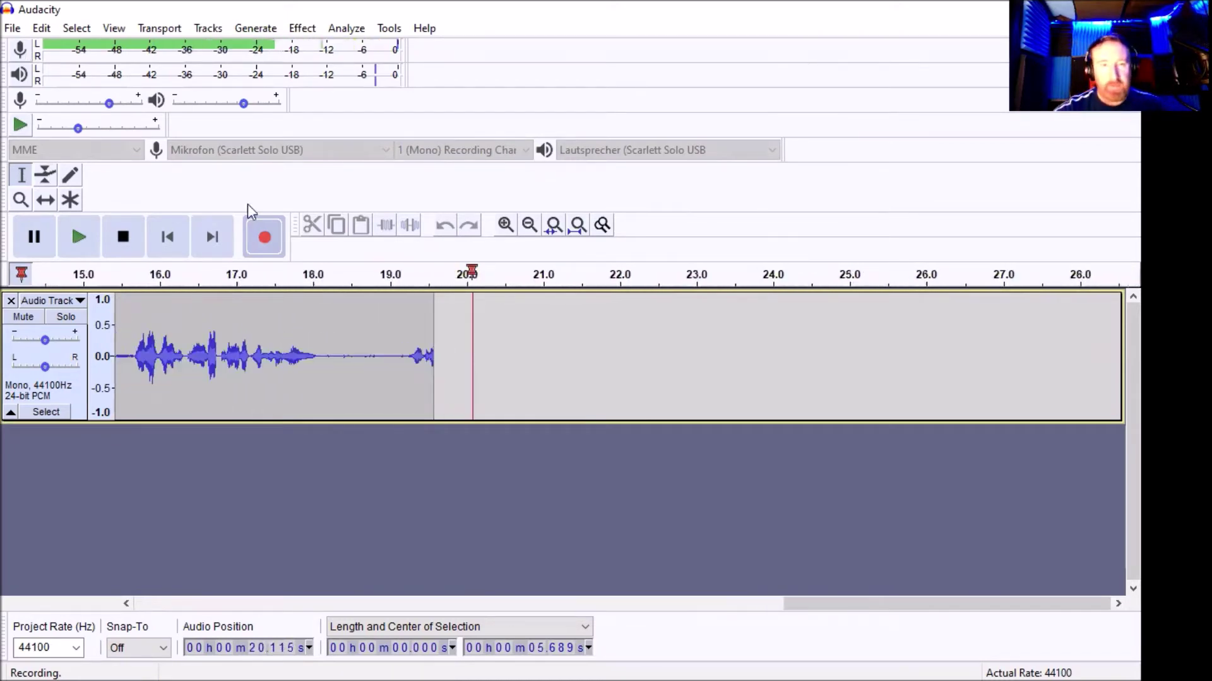
click(124, 236)
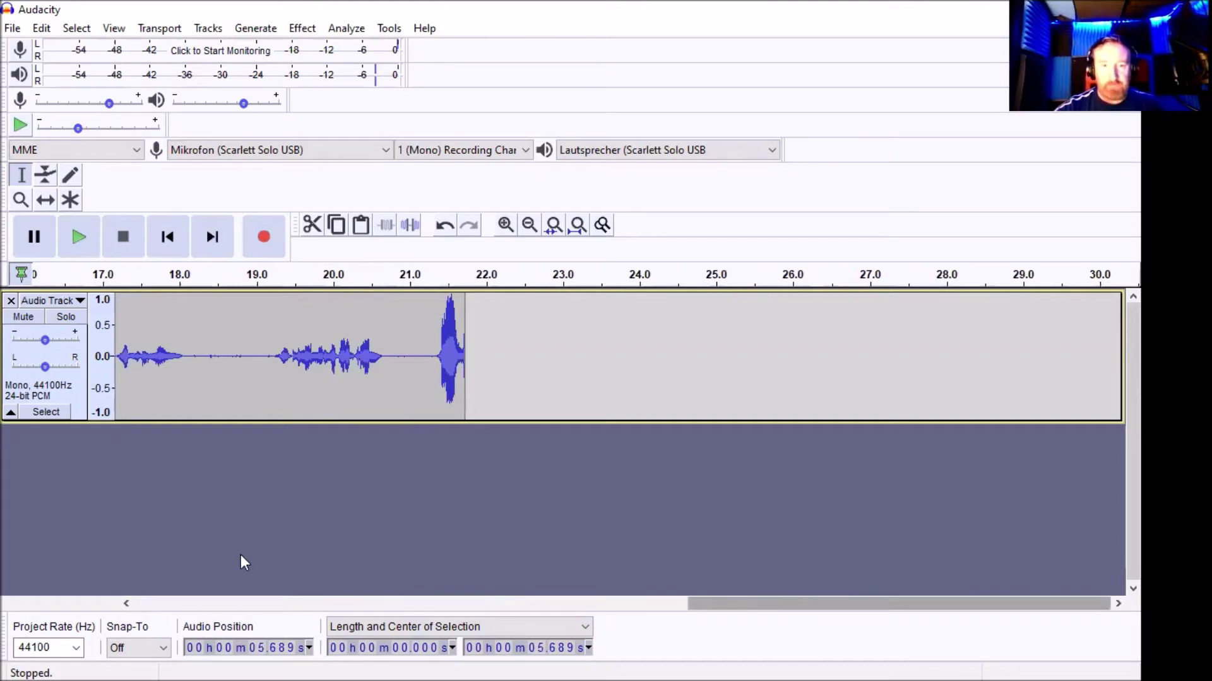
- Select the first 5.5 s of silence and capture it as the Noise Reduction noise profile
scroll(180, 555, left, 10)
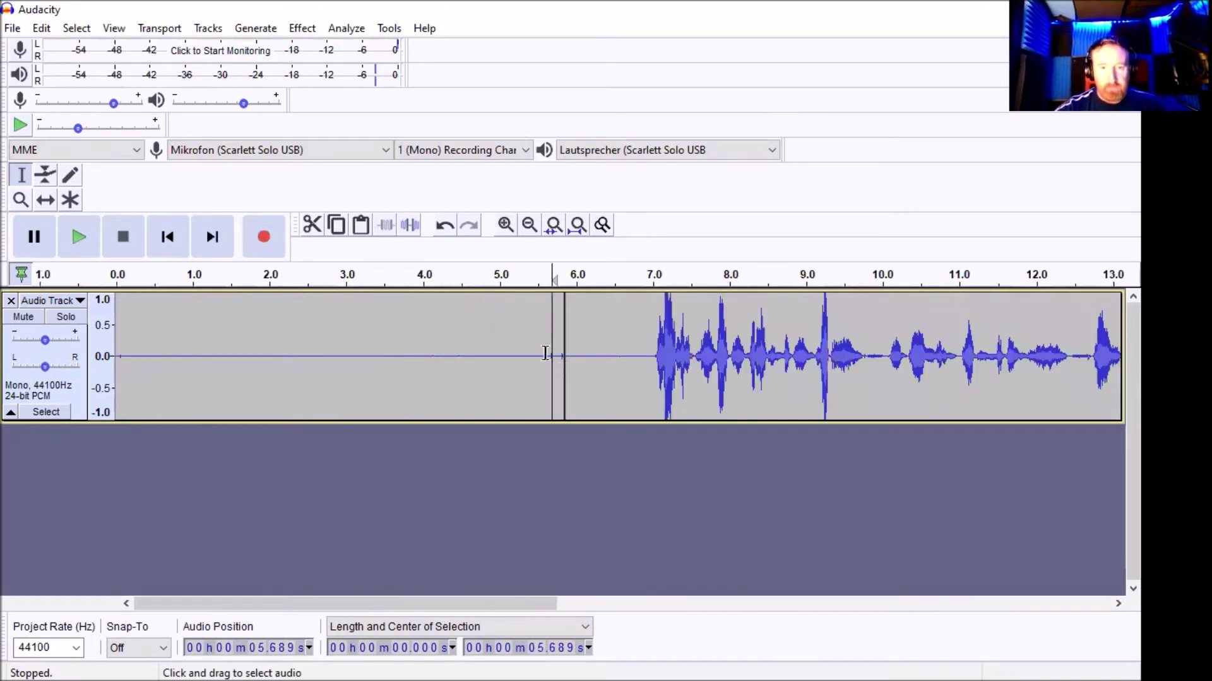
drag(552, 348, 539, 351)
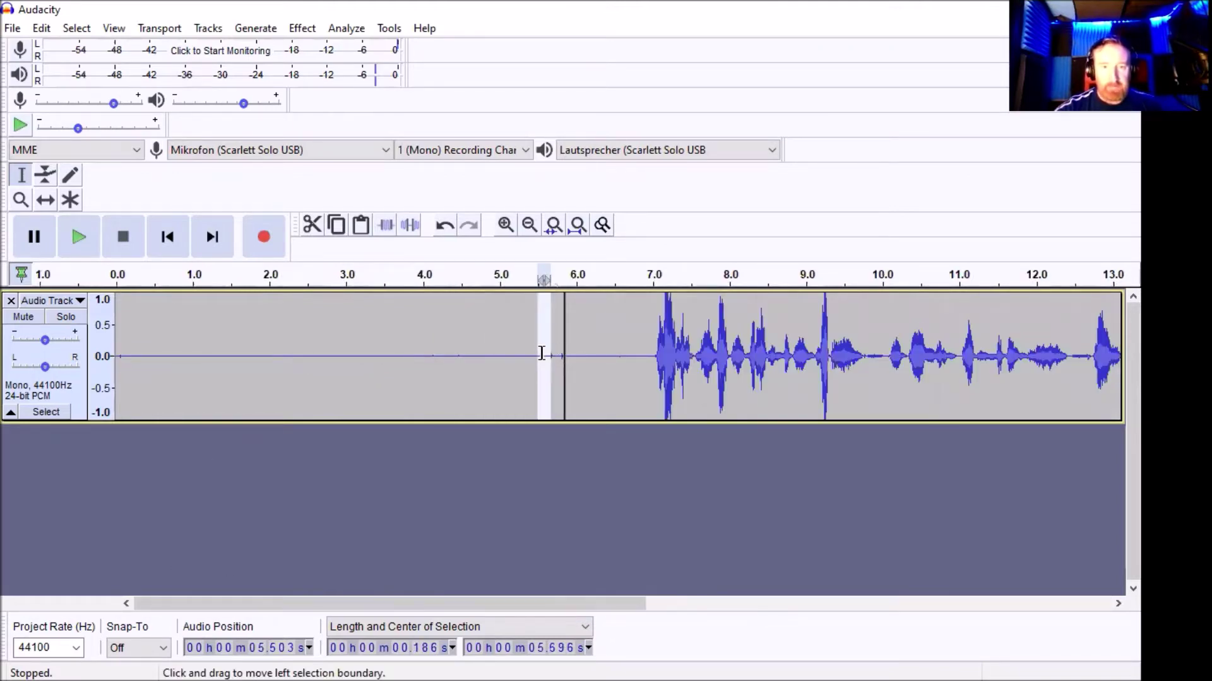
key(shift+j)
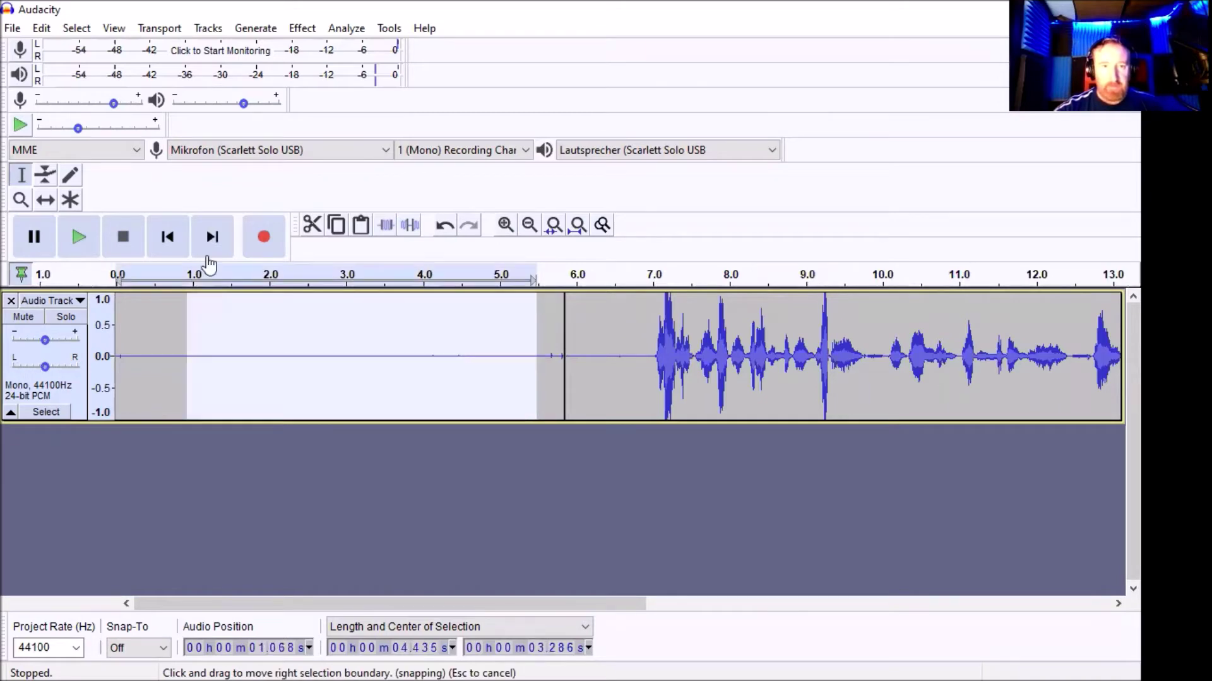
click(300, 31)
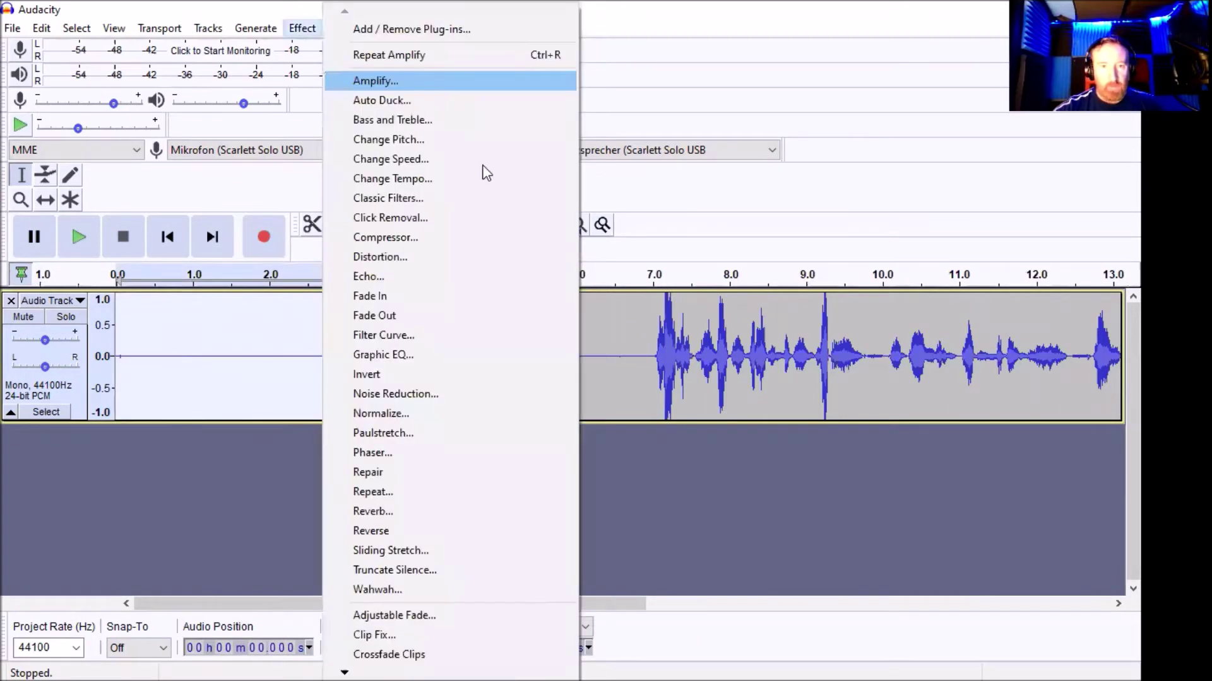
click(404, 393)
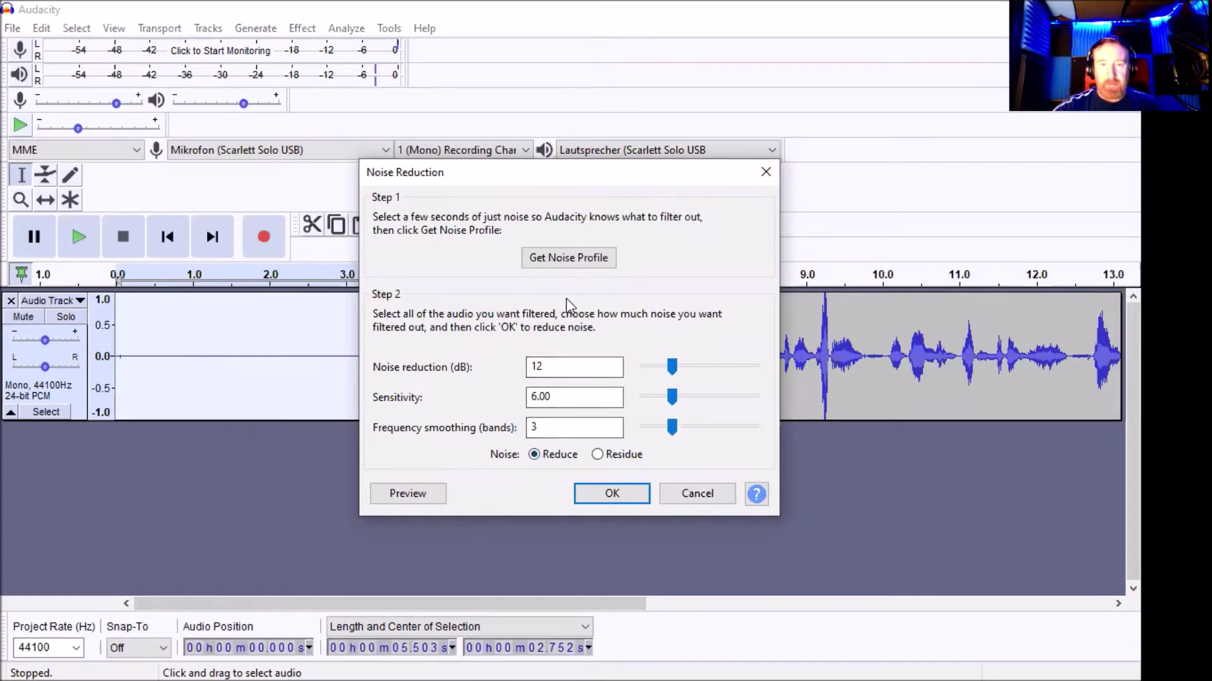
click(562, 263)
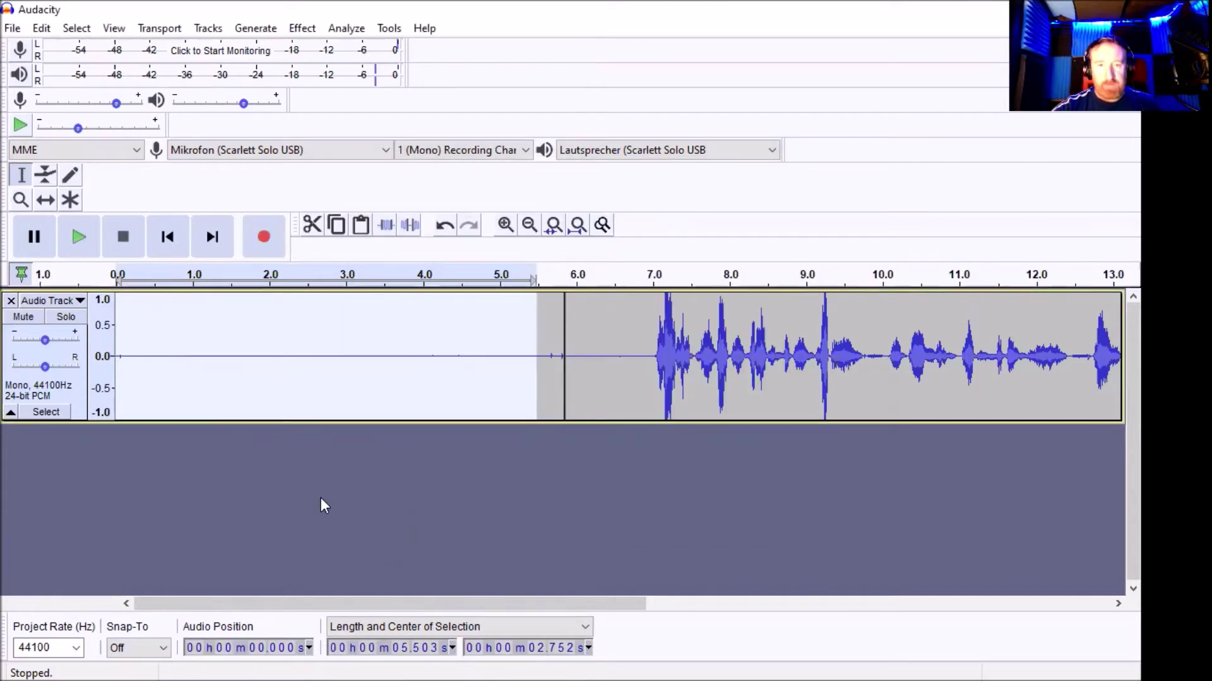
click(193, 480)
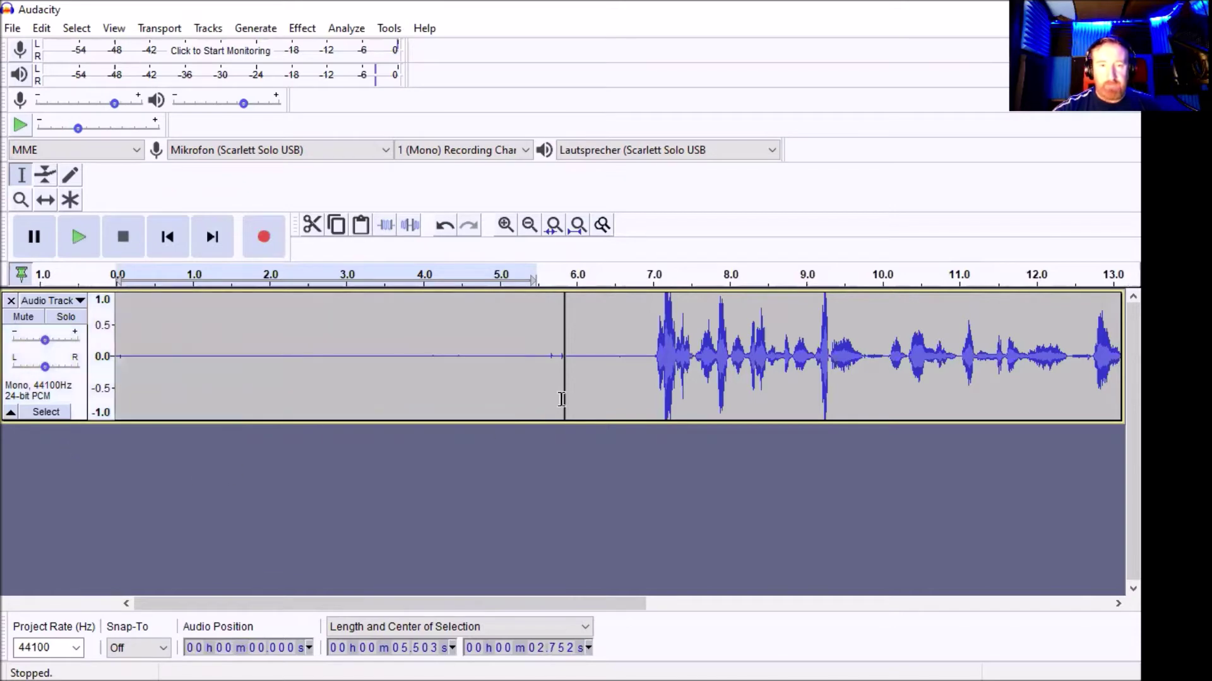
- Apply Noise Reduction to the whole track at 12 dB, sensitivity 6.00, 3 smoothing bands
click(46, 412)
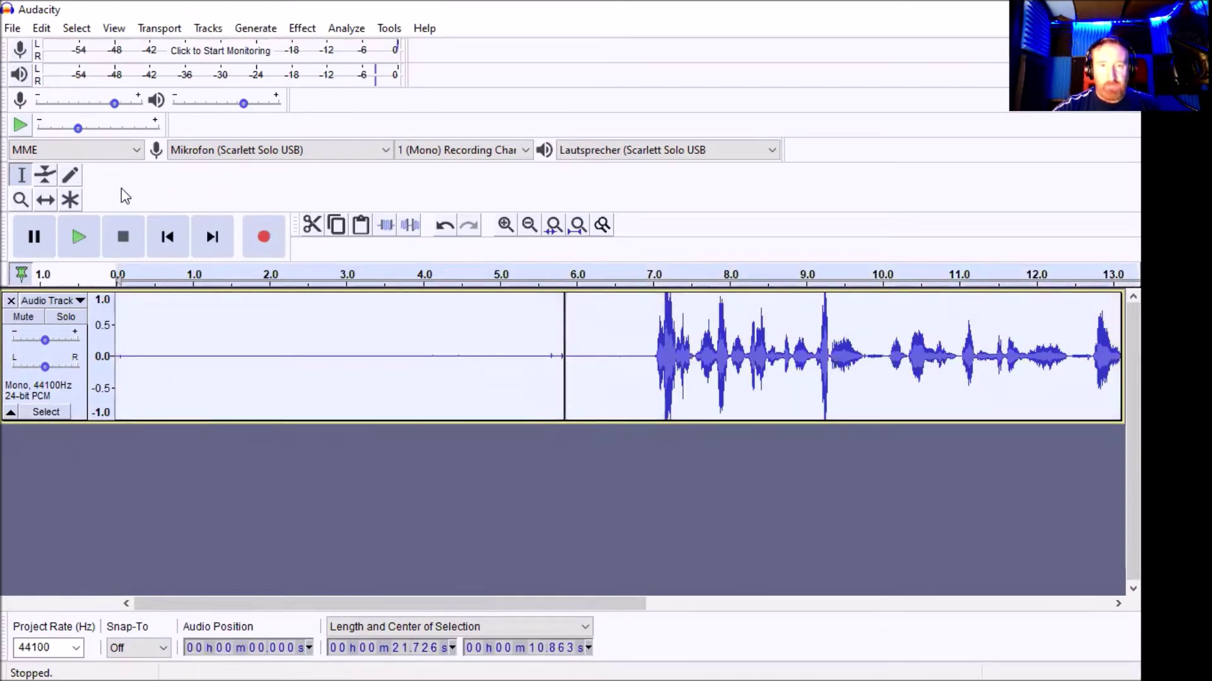
click(314, 31)
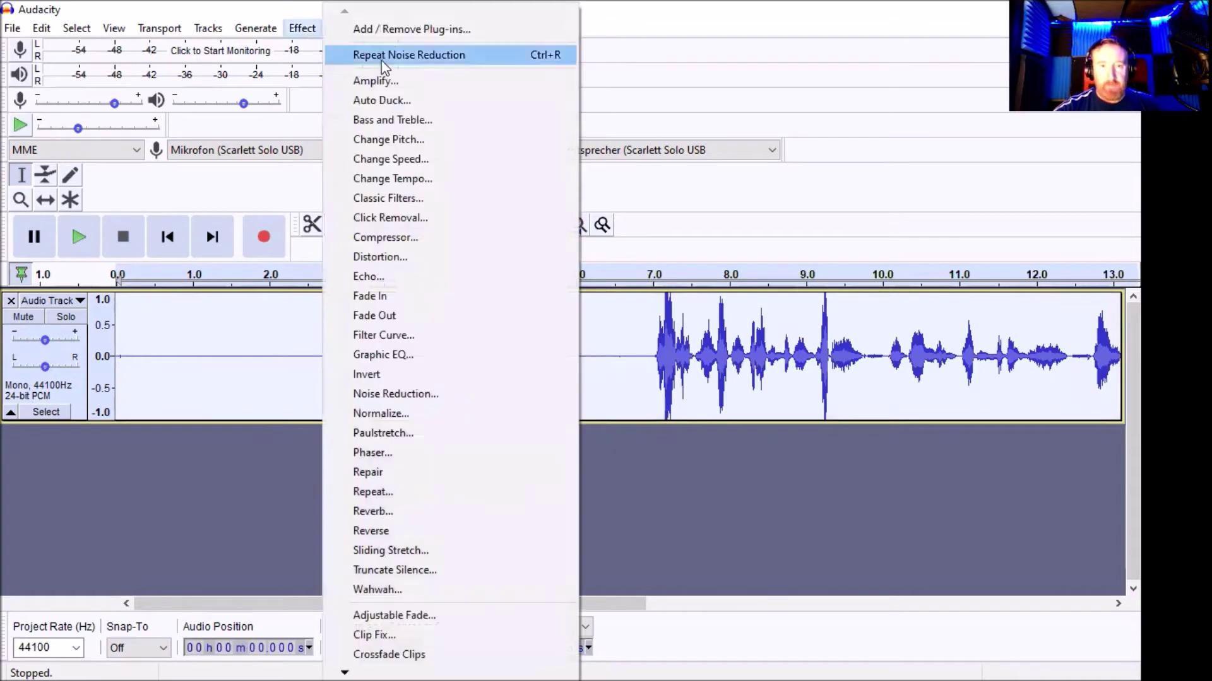
click(459, 387)
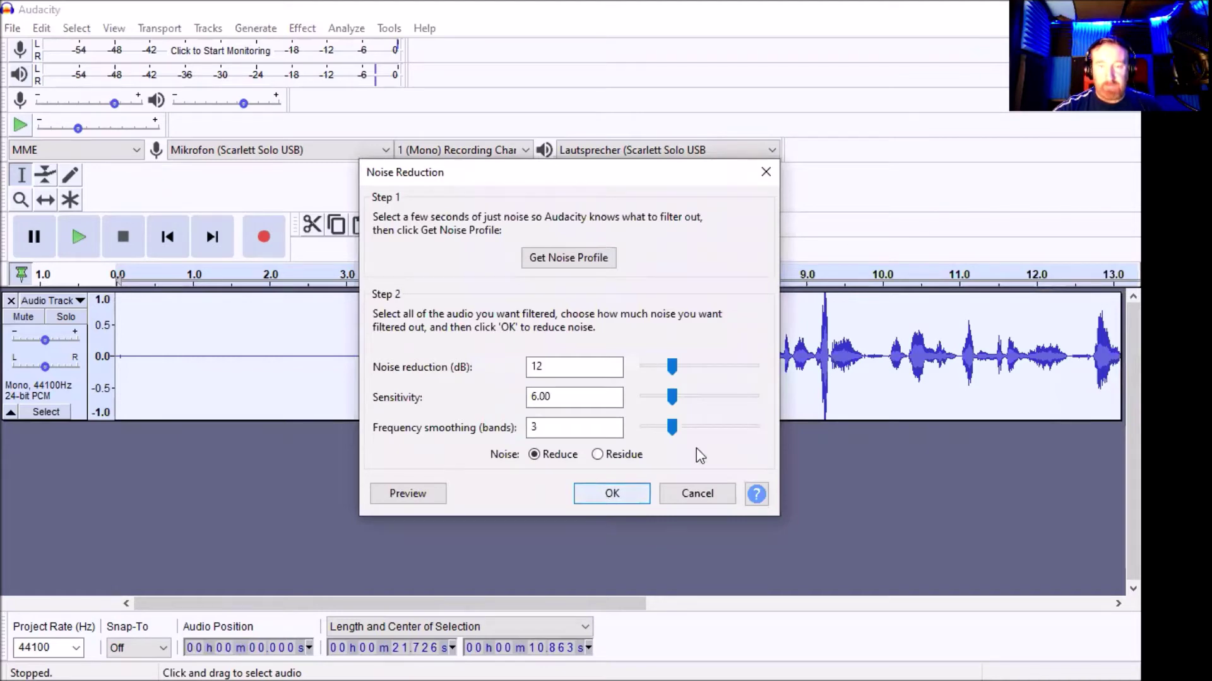
key(Return)
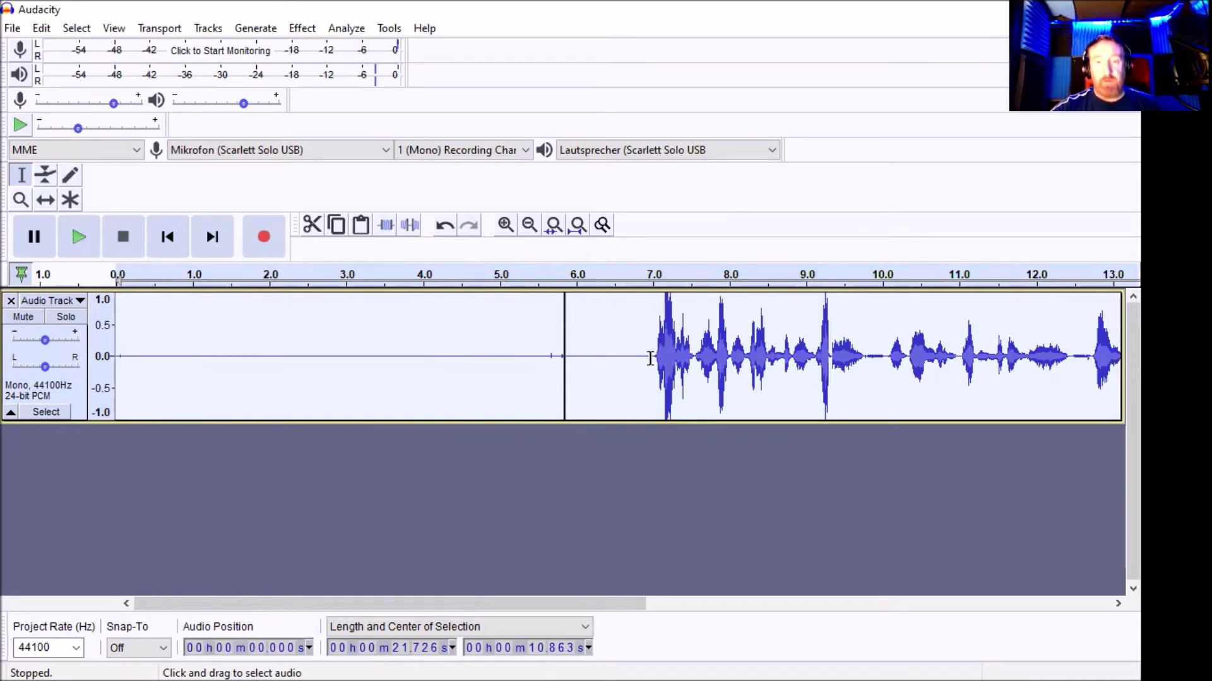
- Cut the 0–6.9 s silent lead-in and show the track as a taller, zoomed Waveform (dB)
drag(645, 355, 117, 356)
click(310, 227)
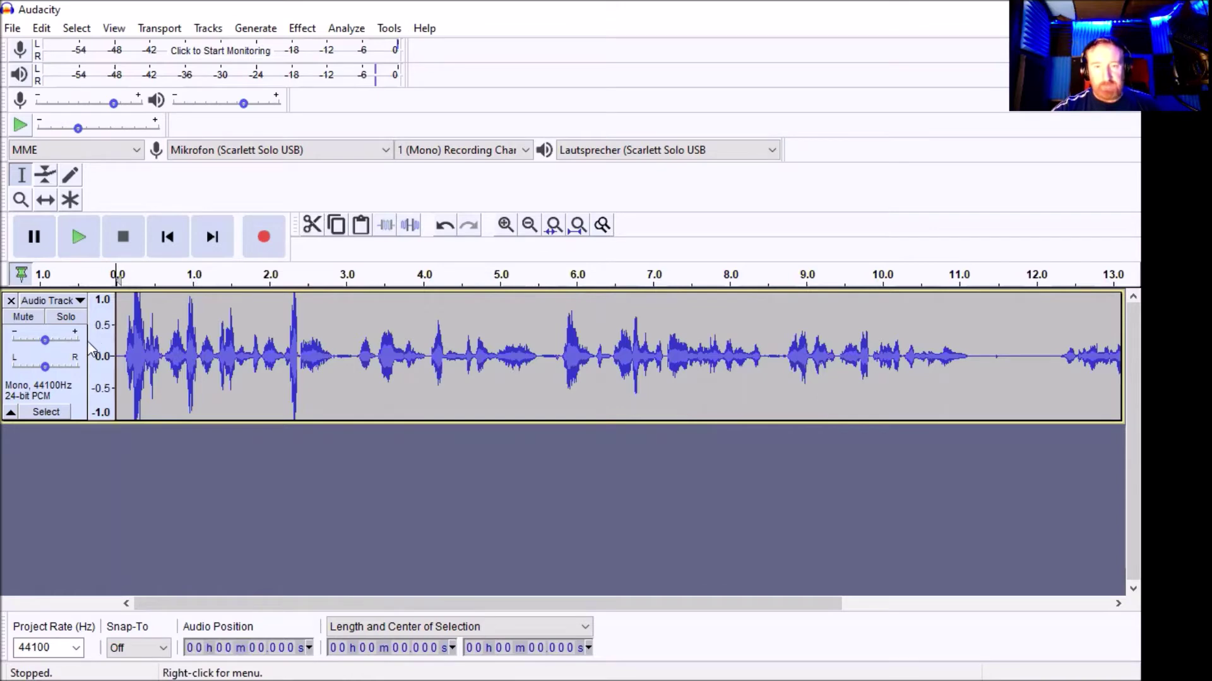
click(82, 303)
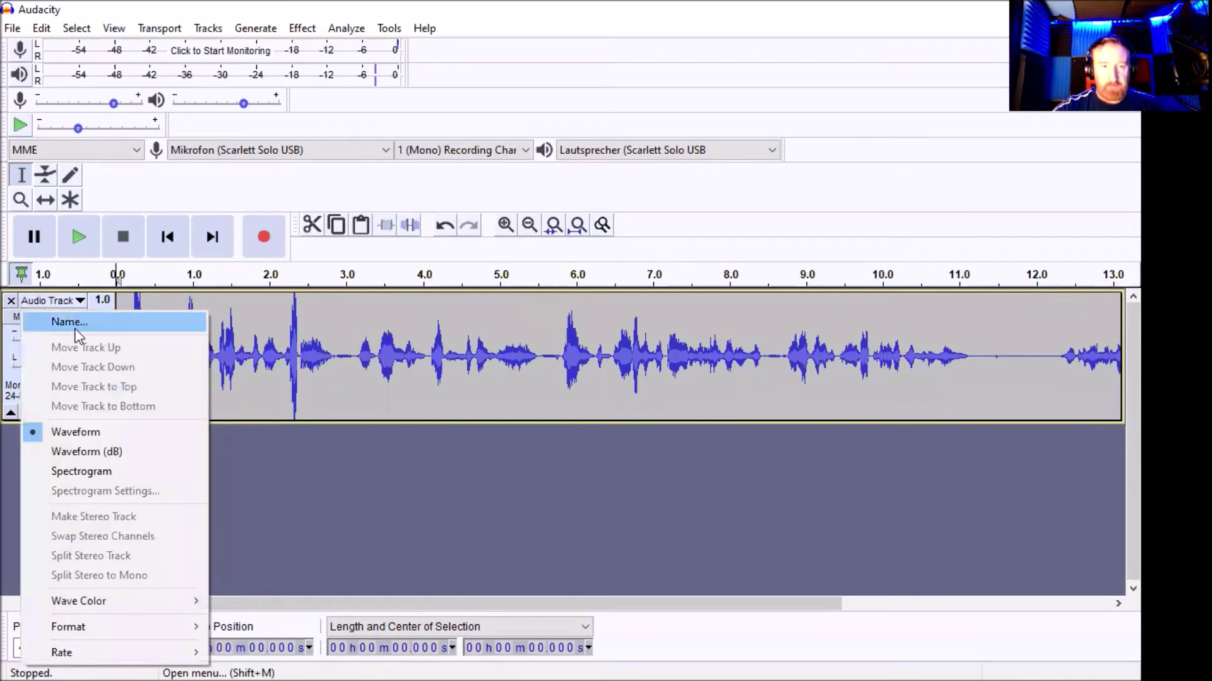
click(91, 457)
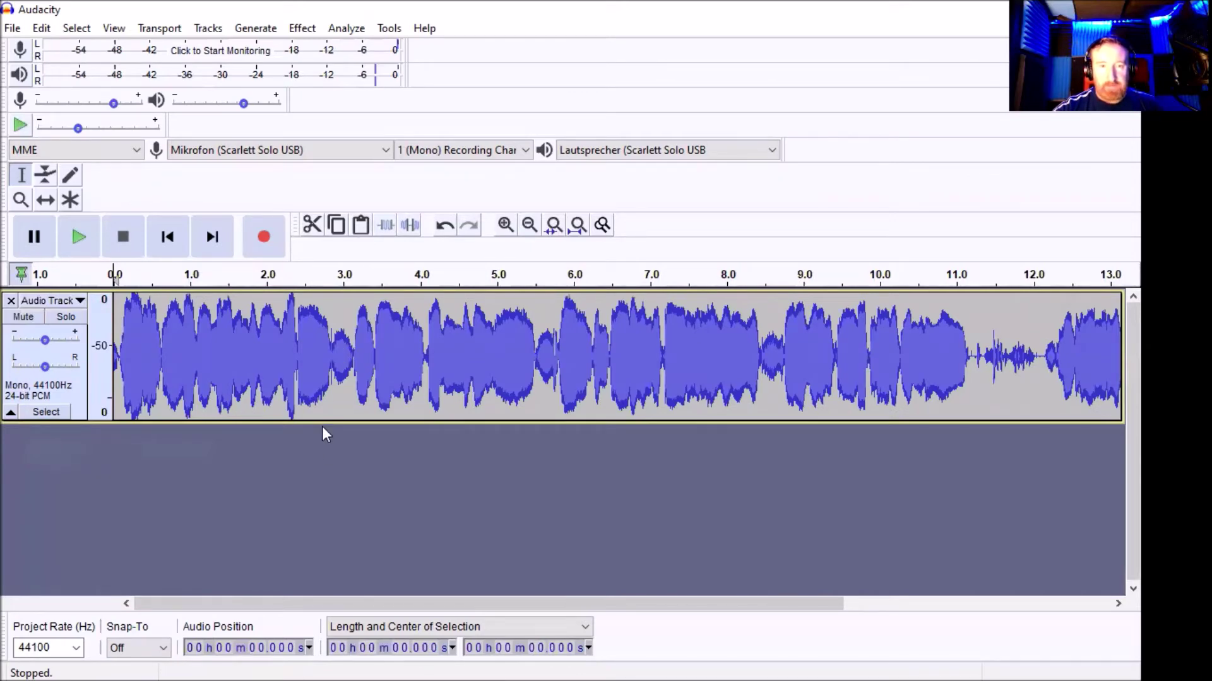
drag(330, 421, 329, 543)
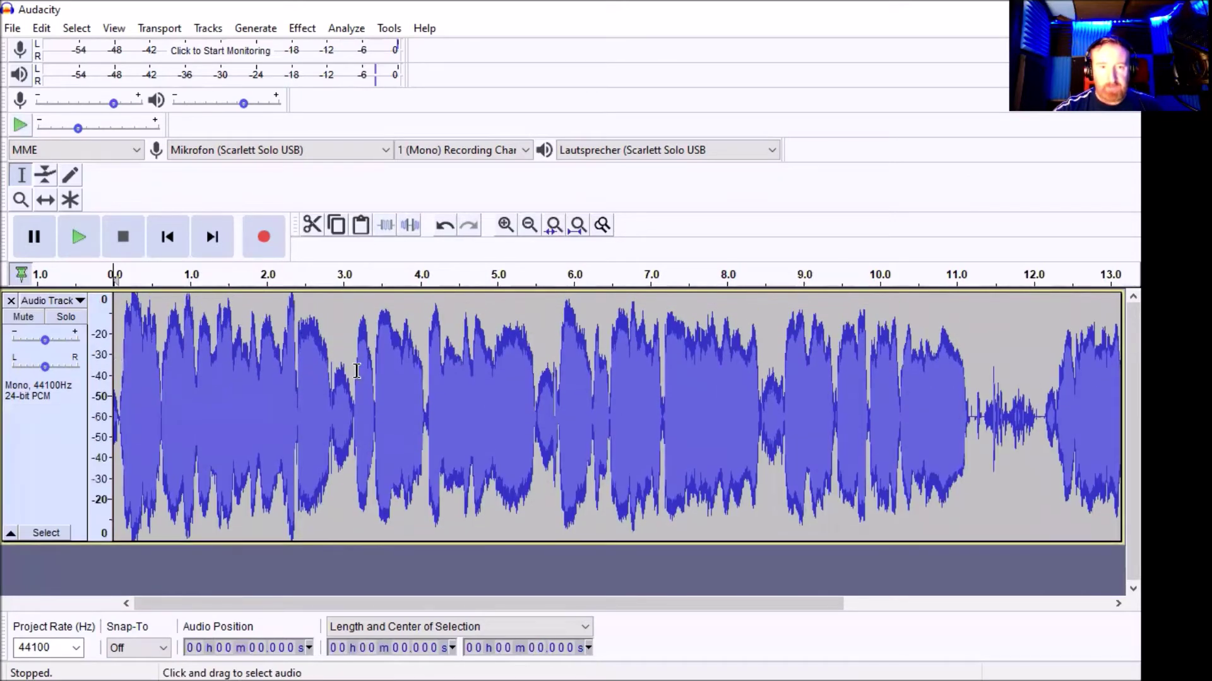
click(507, 226)
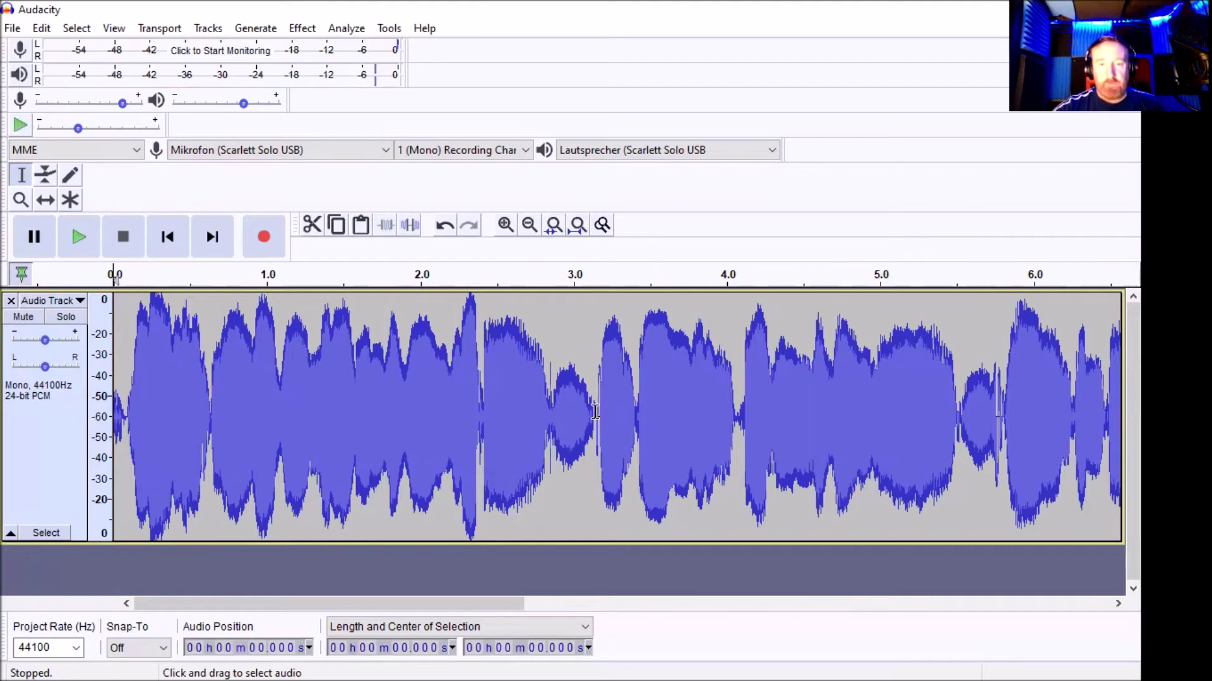
- Select the breath near 3.0 s and apply Amplify with a lowered, negative gain
drag(595, 412, 551, 411)
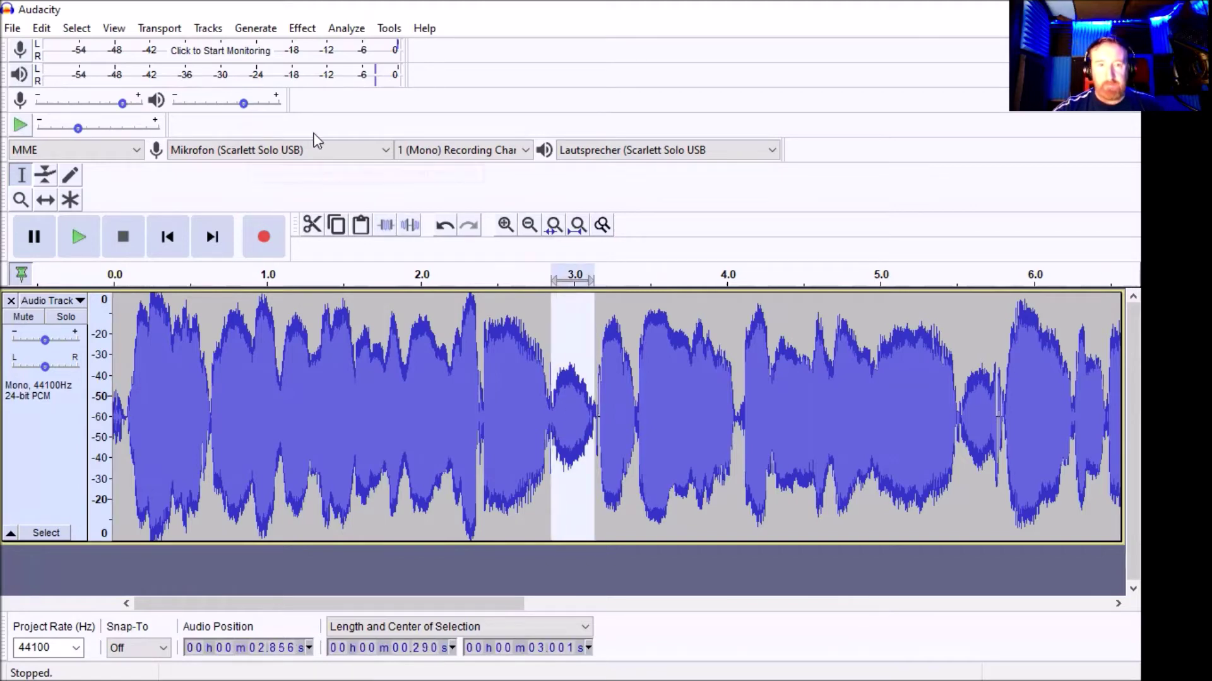
click(302, 28)
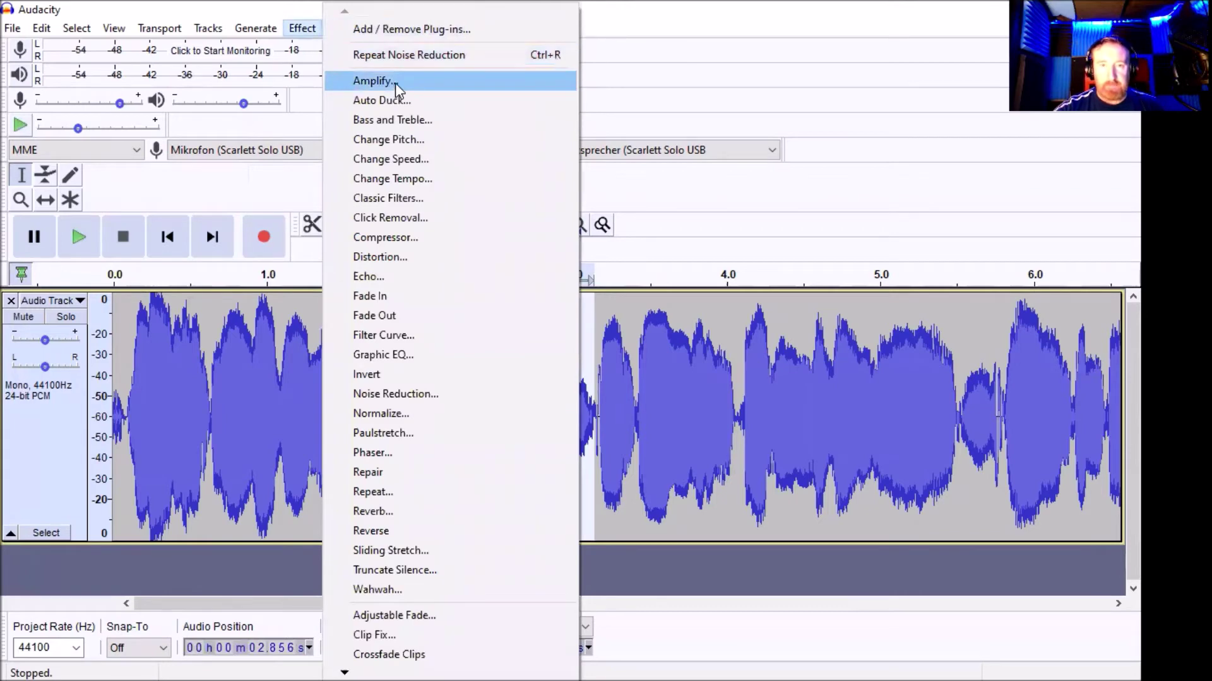
click(373, 81)
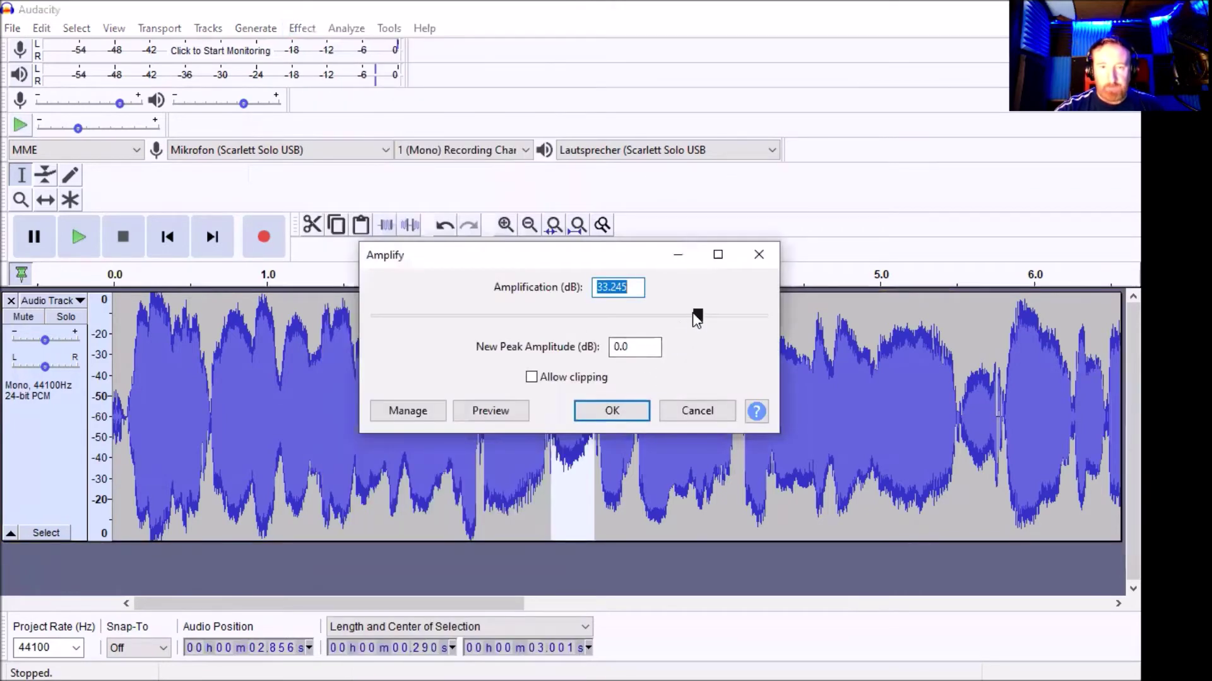
drag(696, 317, 547, 308)
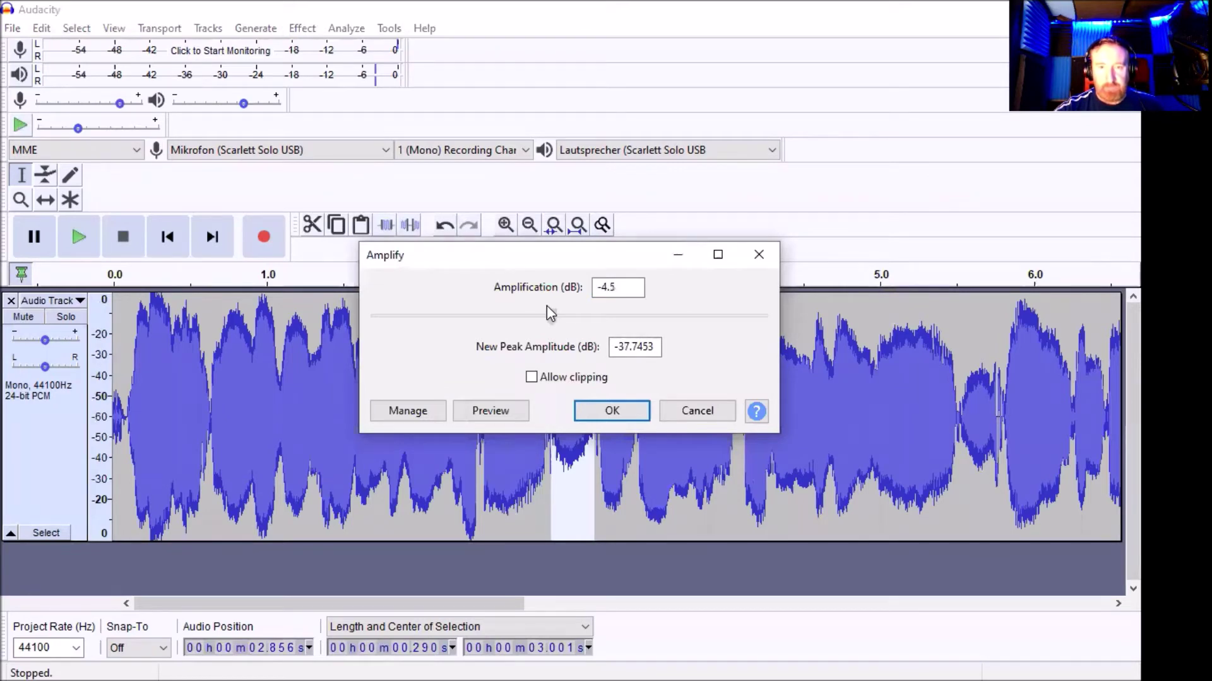
click(607, 416)
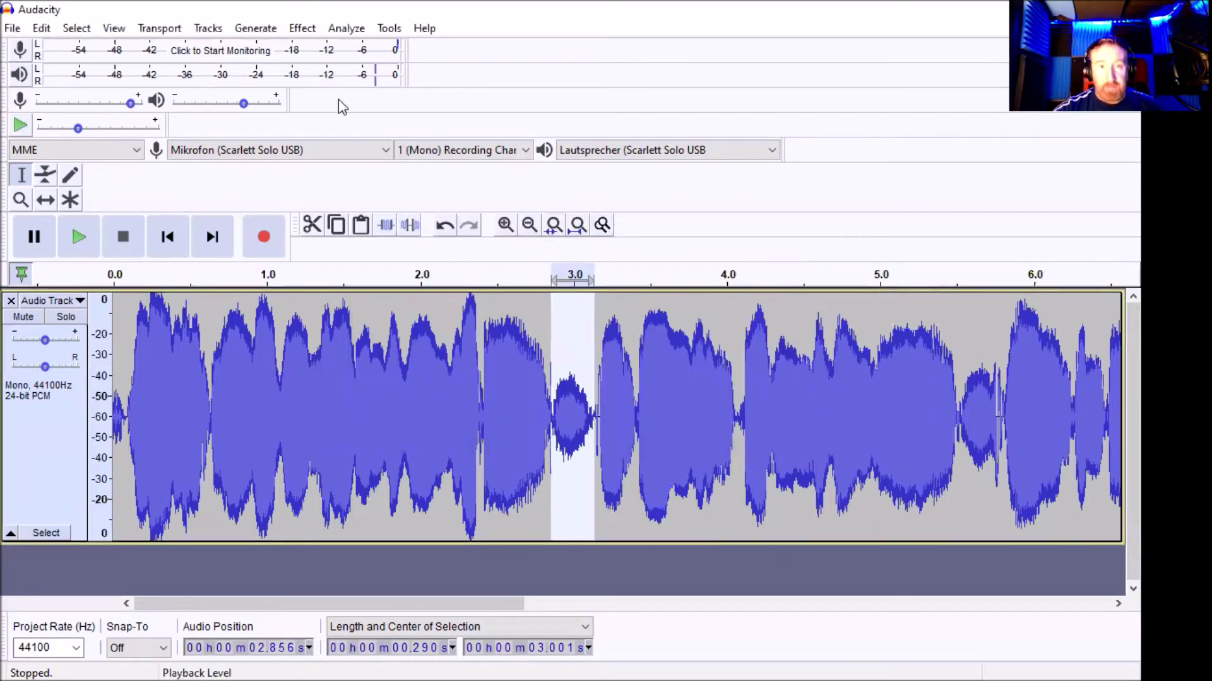
- Repeat Amplify on the 3.0 s breath several times until it flattens to silence
click(307, 36)
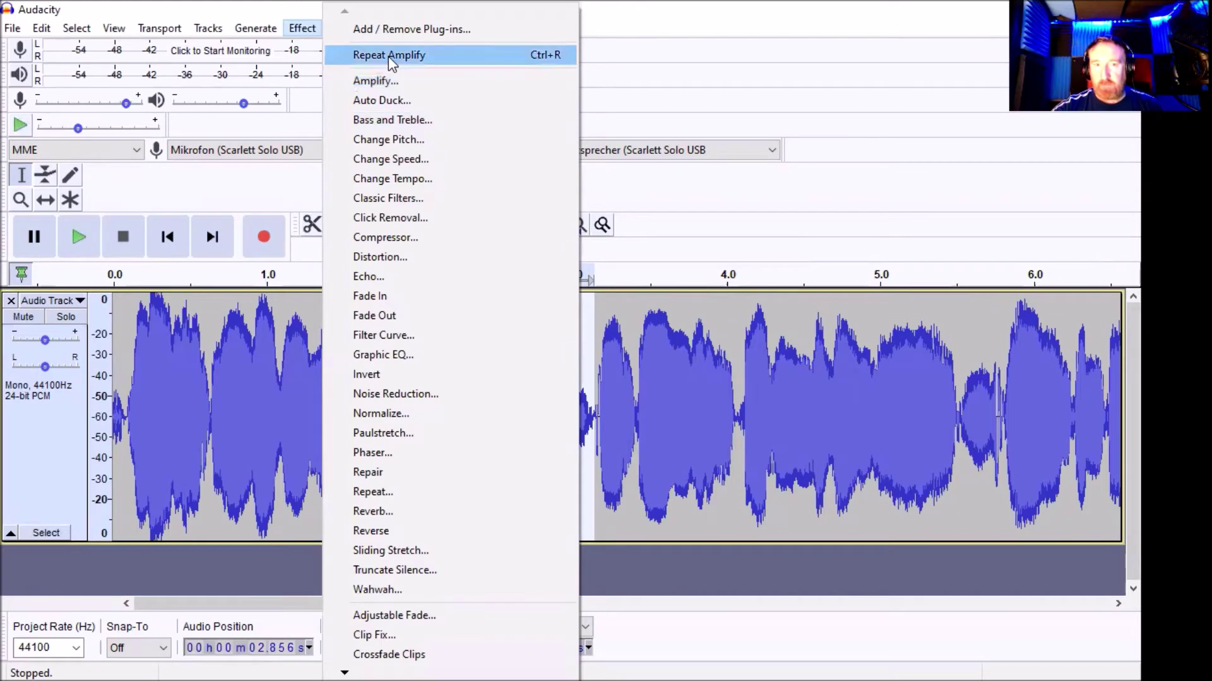
click(303, 31)
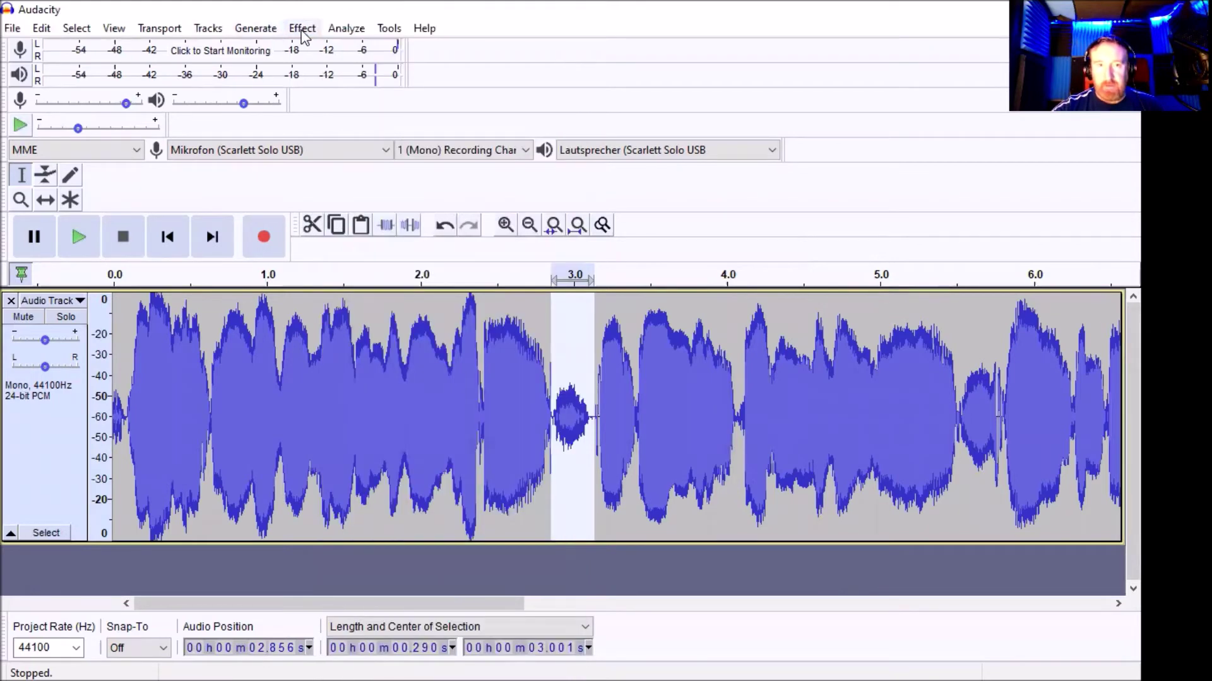
click(302, 31)
click(346, 58)
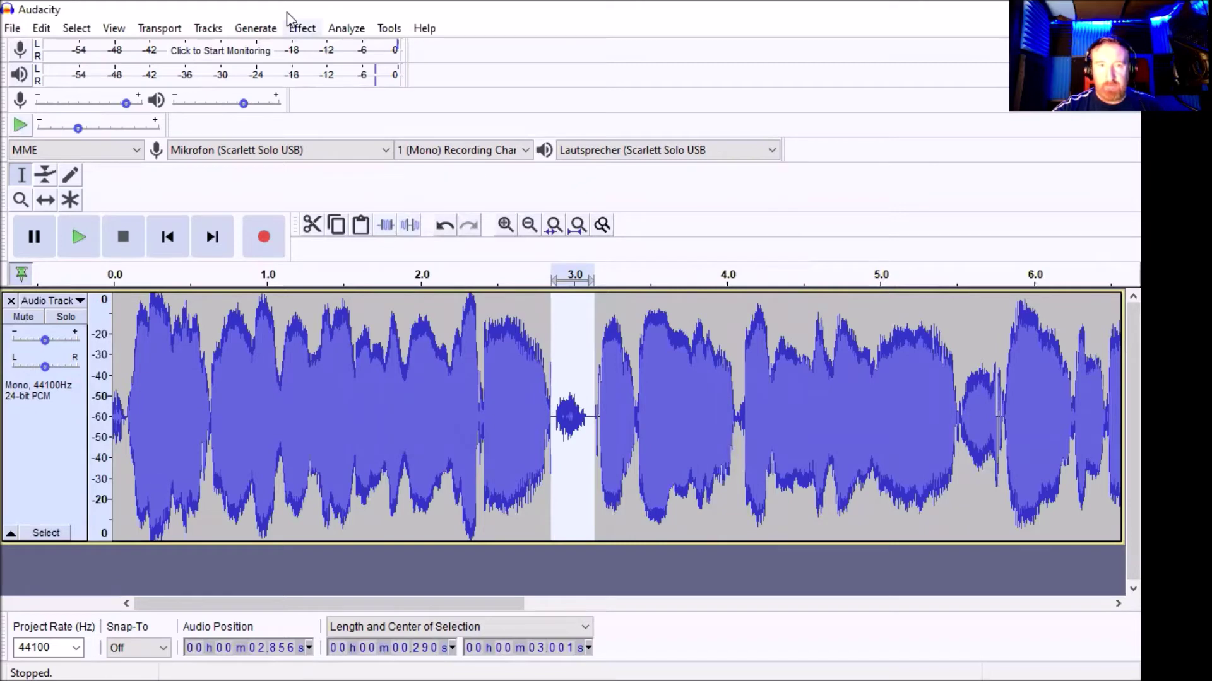
click(301, 28)
click(361, 57)
click(302, 28)
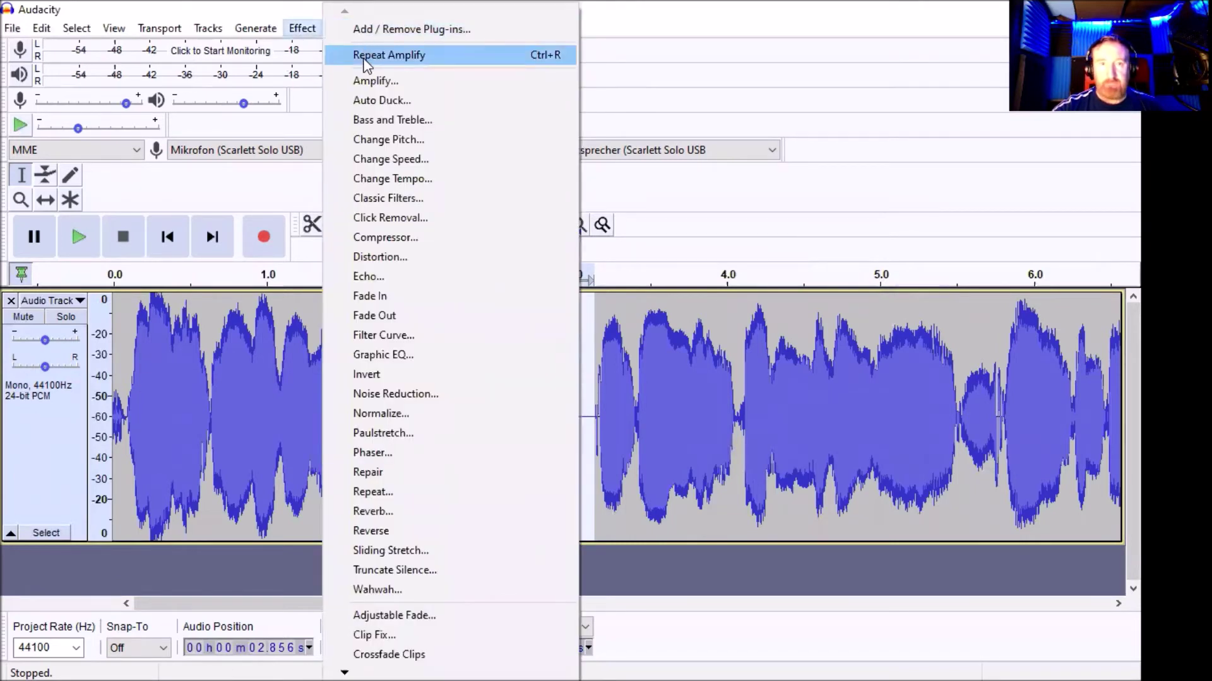
click(658, 447)
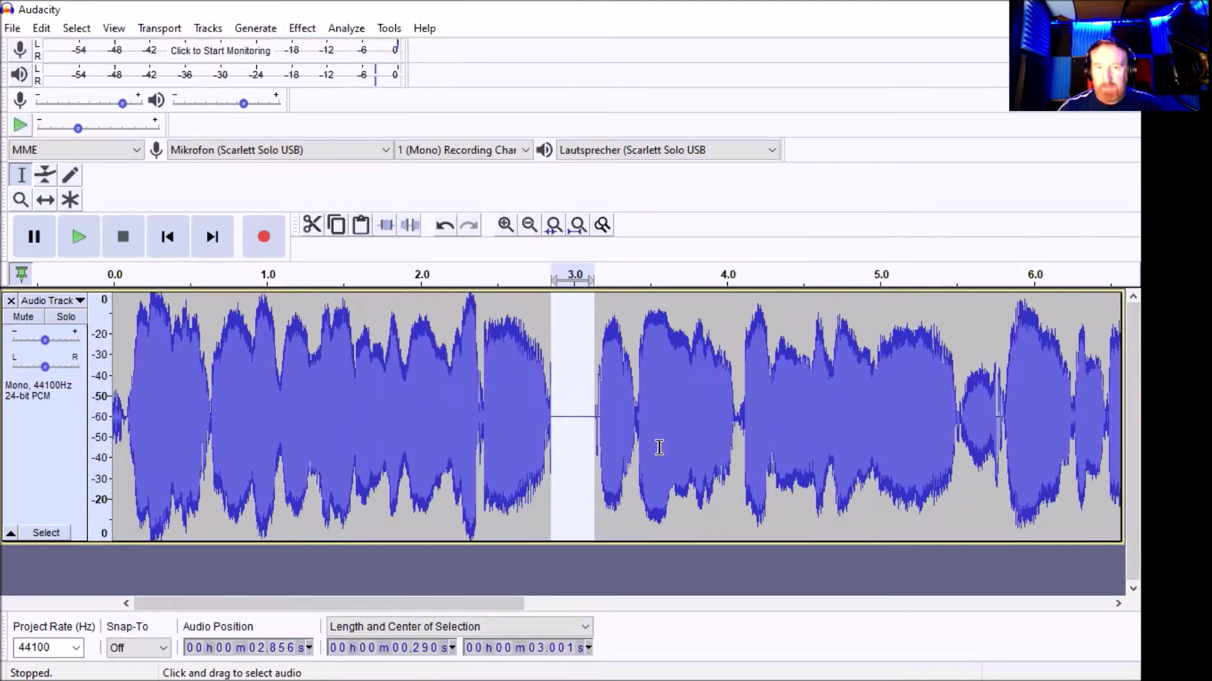
- Select the 5.5–5.8 s breath and repeat Amplify until the gap is a flat line
drag(588, 412, 1126, 407)
drag(710, 407, 666, 429)
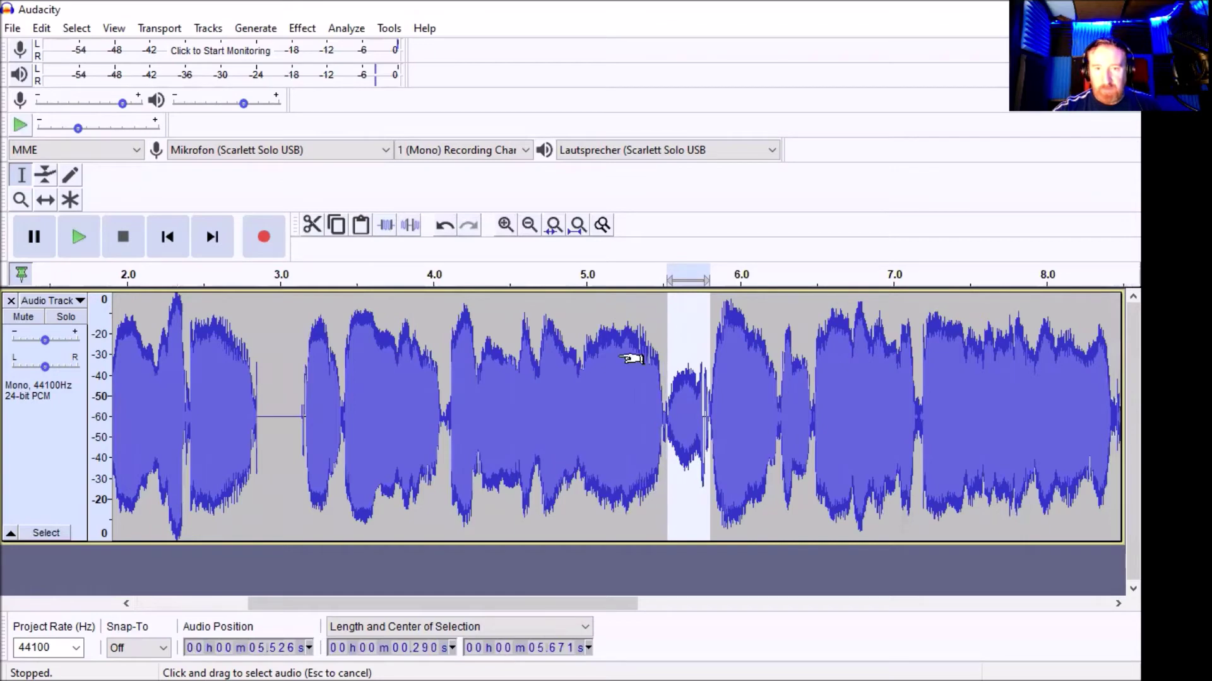
click(302, 28)
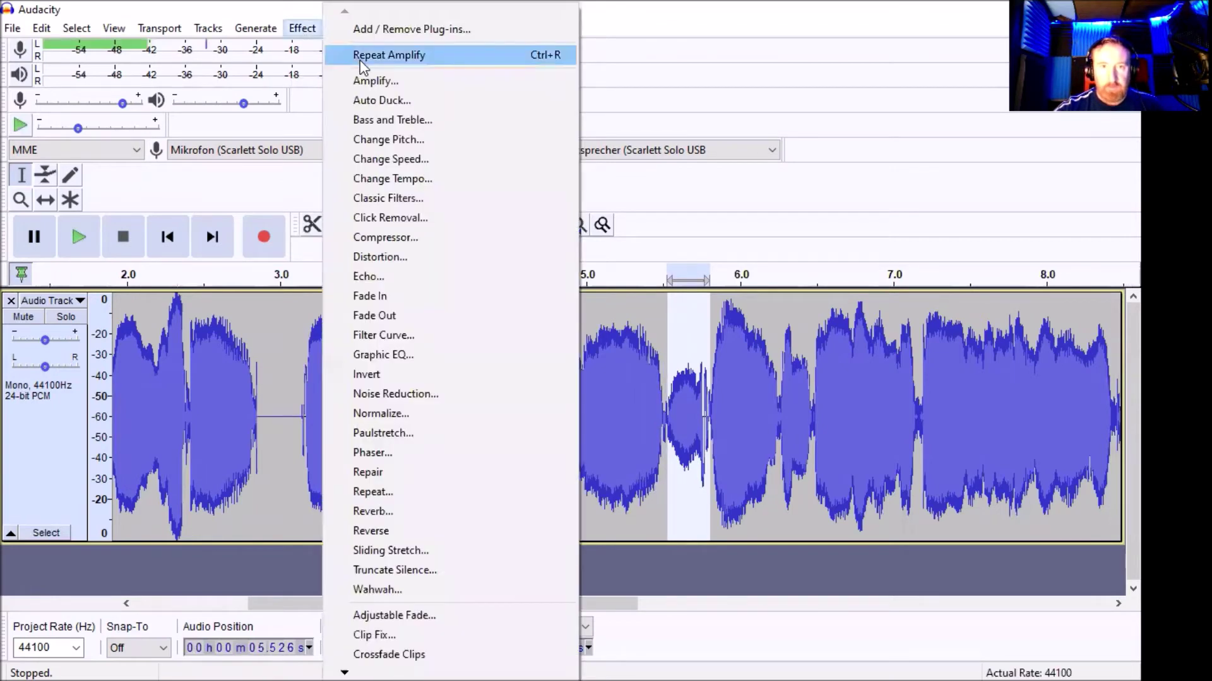
click(363, 55)
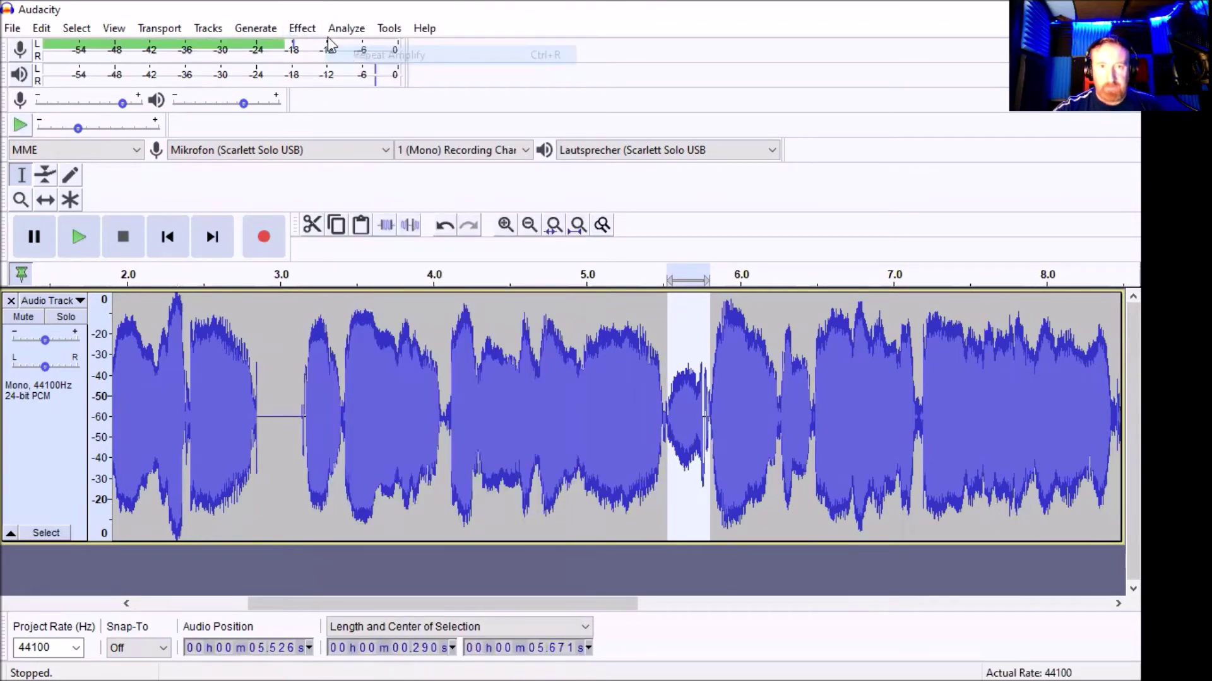
click(303, 28)
click(363, 55)
click(303, 28)
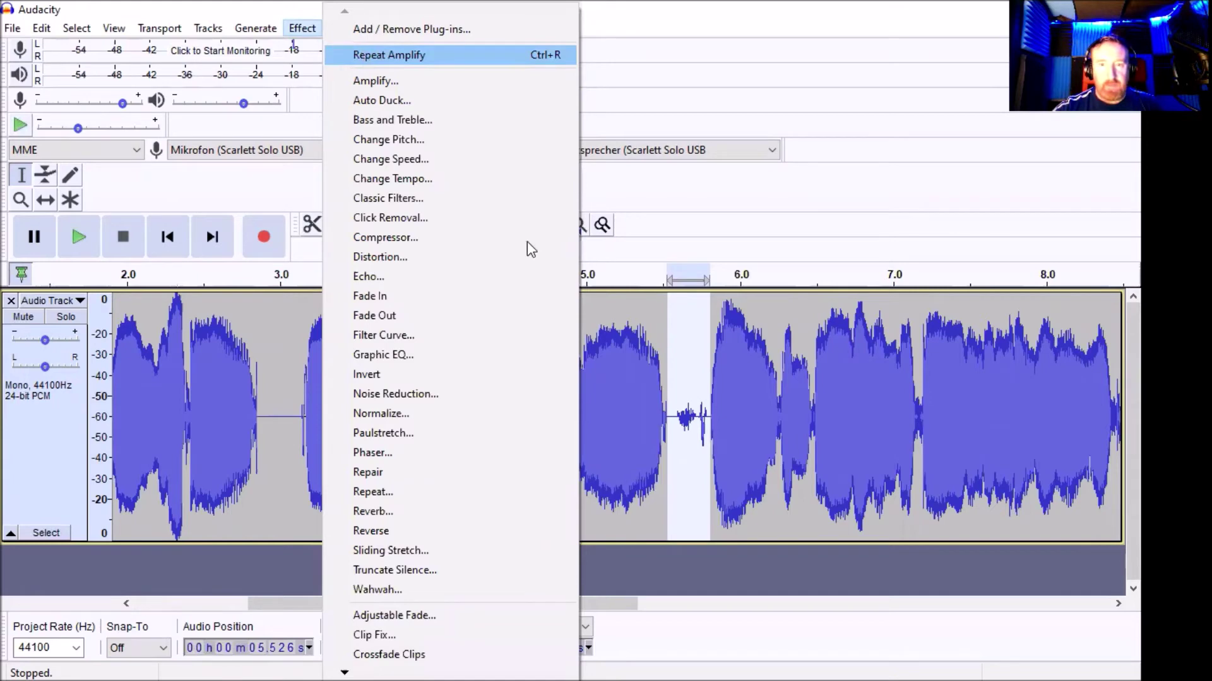
click(302, 29)
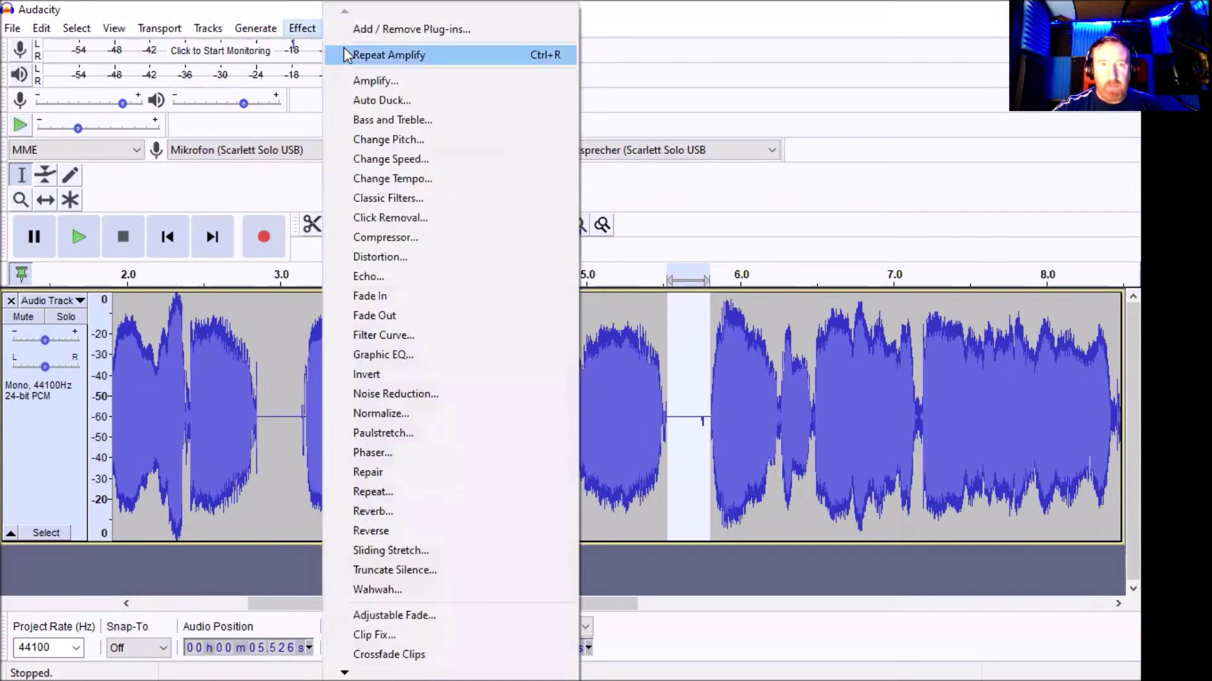
click(347, 50)
click(831, 432)
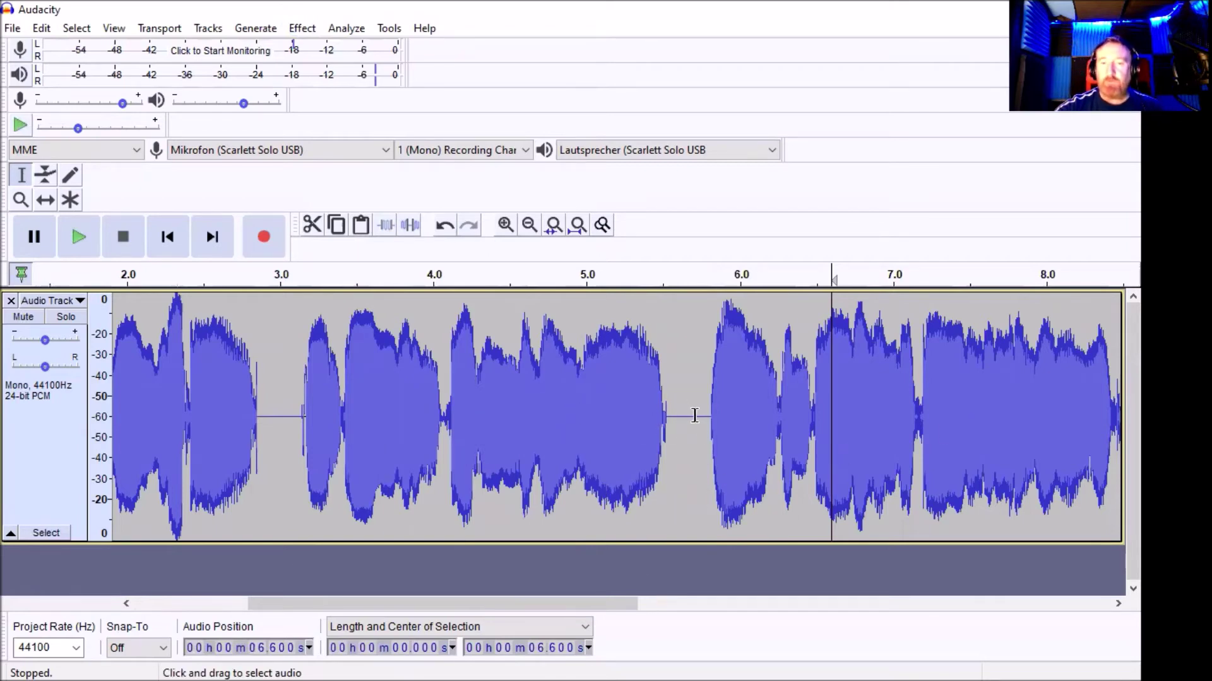
drag(705, 415, 676, 417)
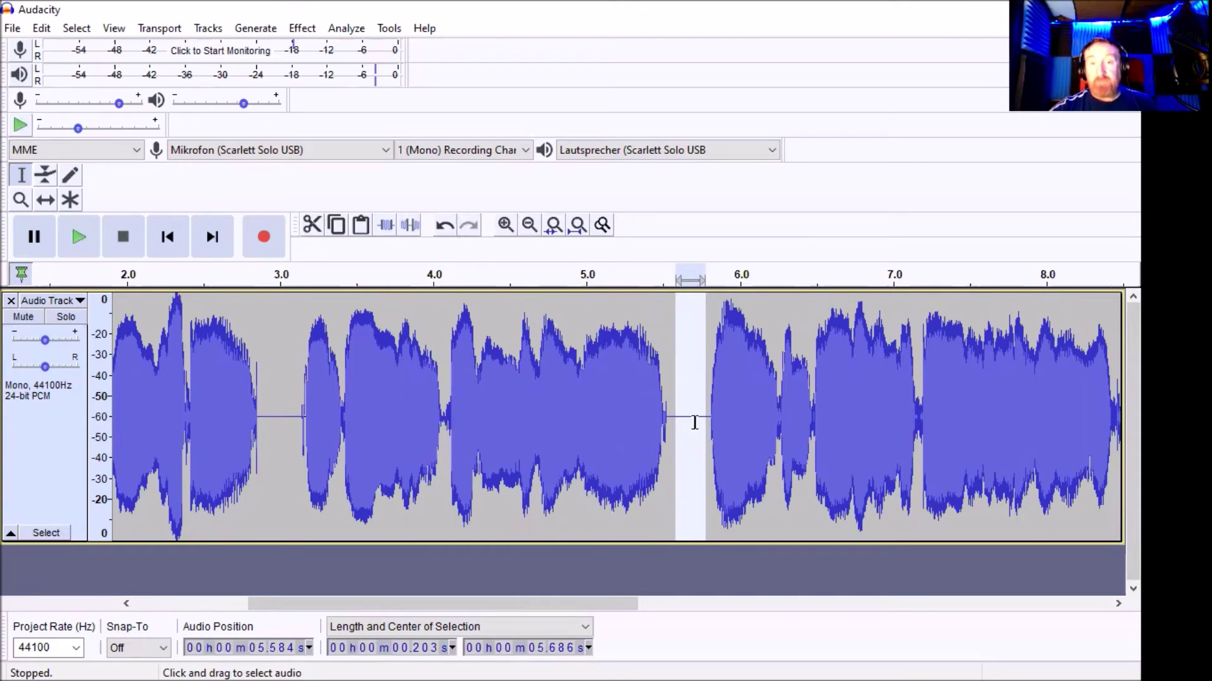
- Amplify the 8.44–8.76 s breath by about -30.9 dB to flatten it
drag(695, 415, 1155, 411)
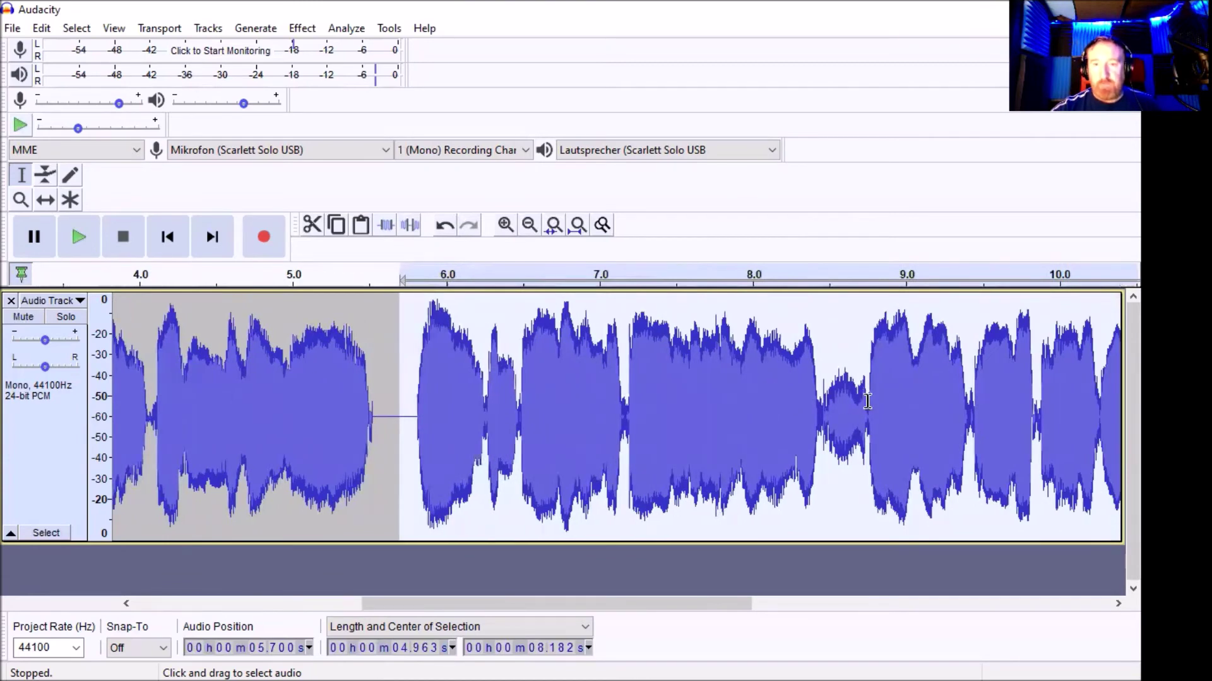
drag(867, 401, 819, 429)
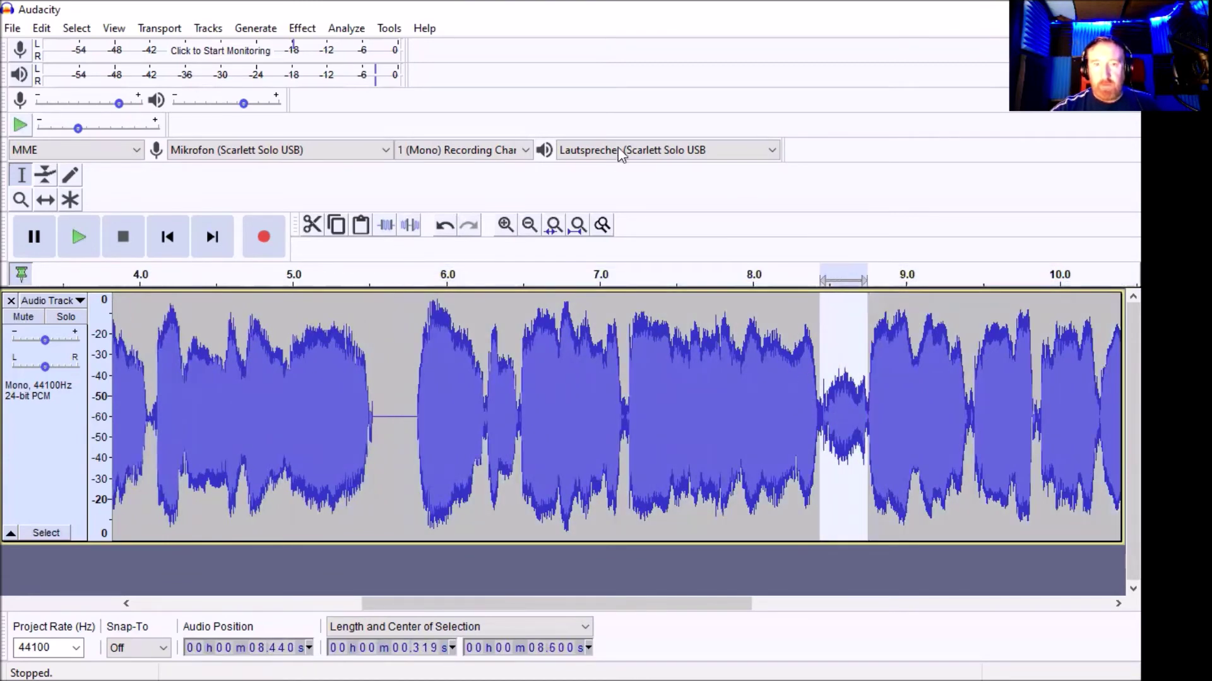
click(301, 28)
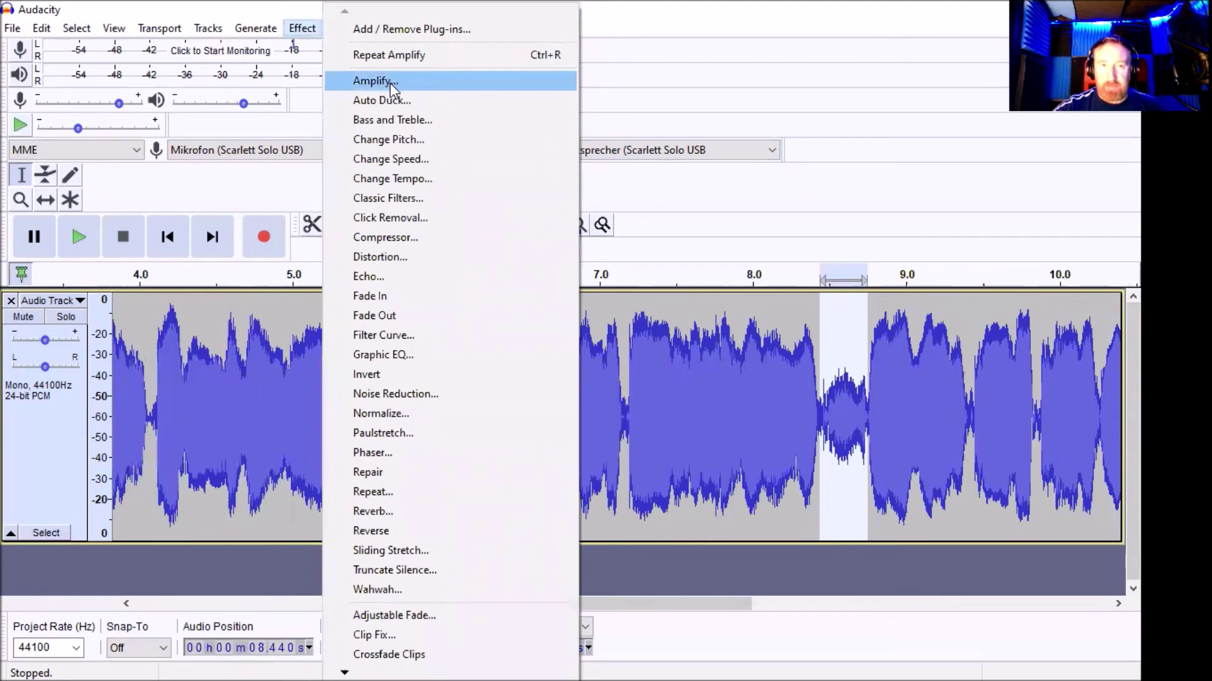
click(392, 88)
drag(711, 316, 449, 318)
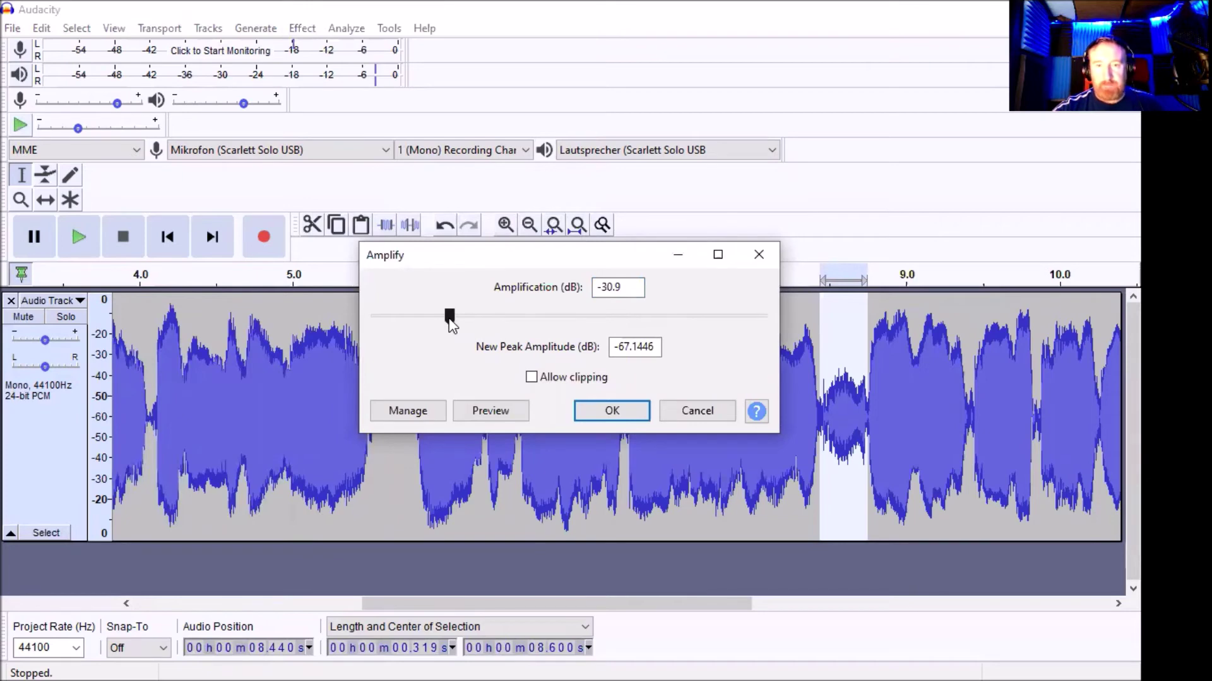
click(602, 411)
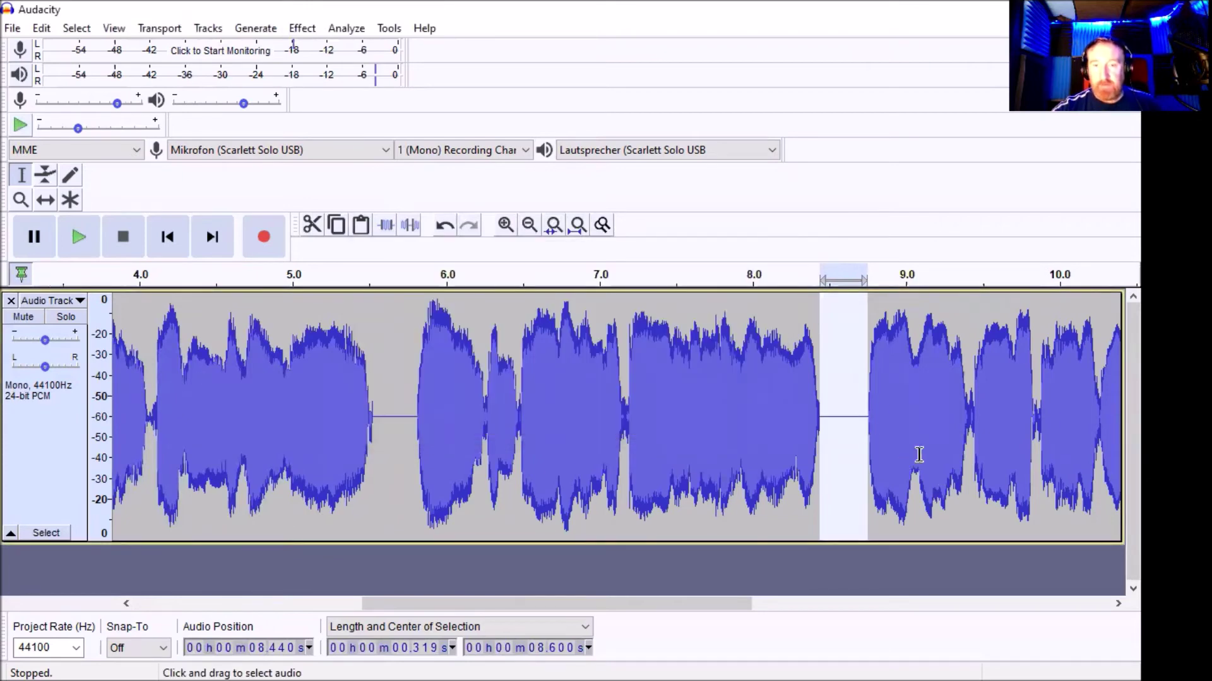
- Select the breath around 11.2–12.3 s and silence it with Repeat Amplify
drag(853, 442, 1121, 449)
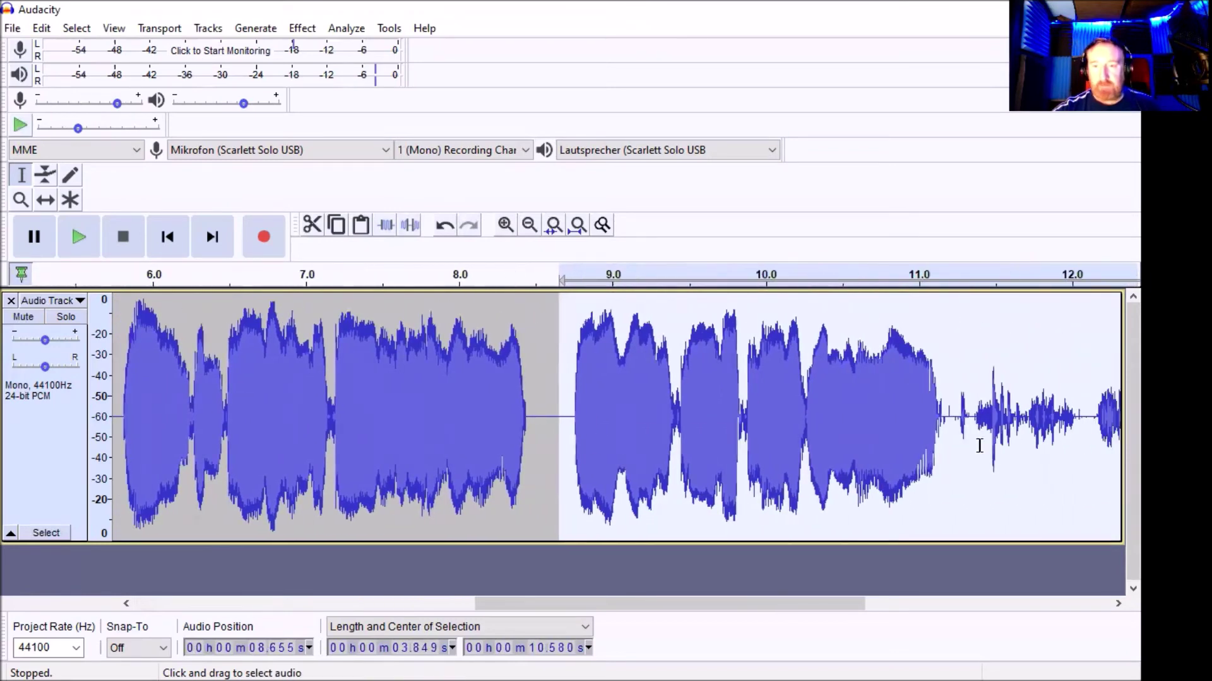
drag(934, 411, 1012, 421)
click(994, 417)
click(301, 28)
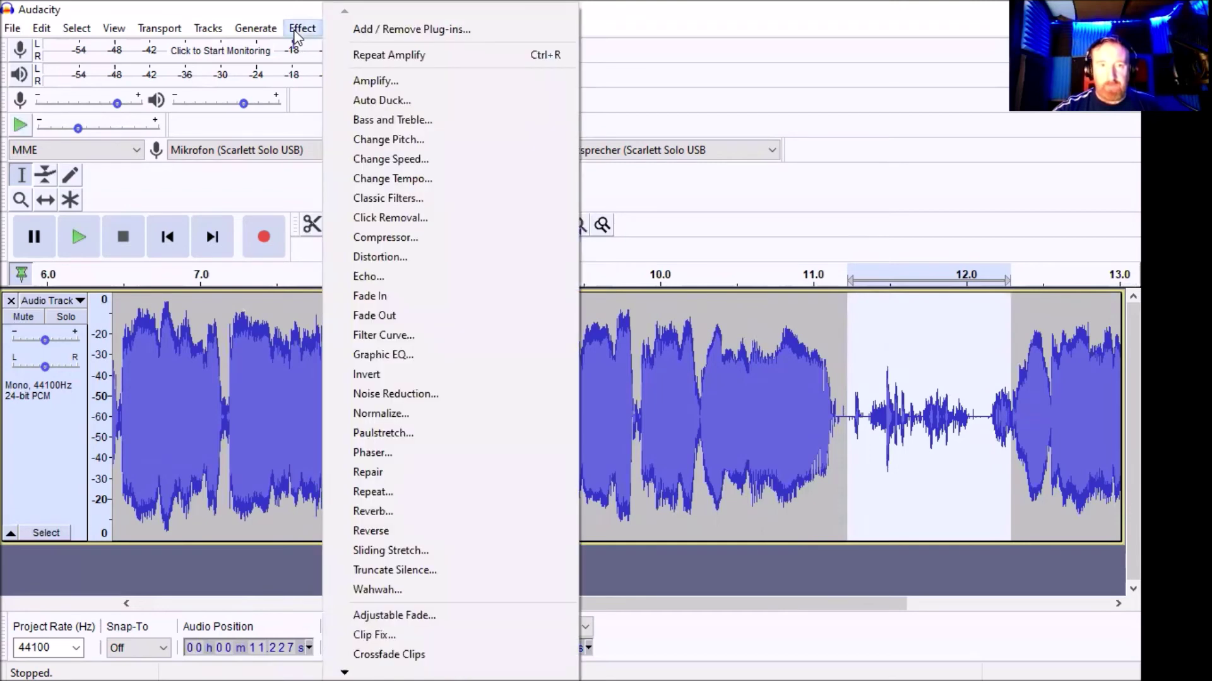
click(387, 55)
click(855, 464)
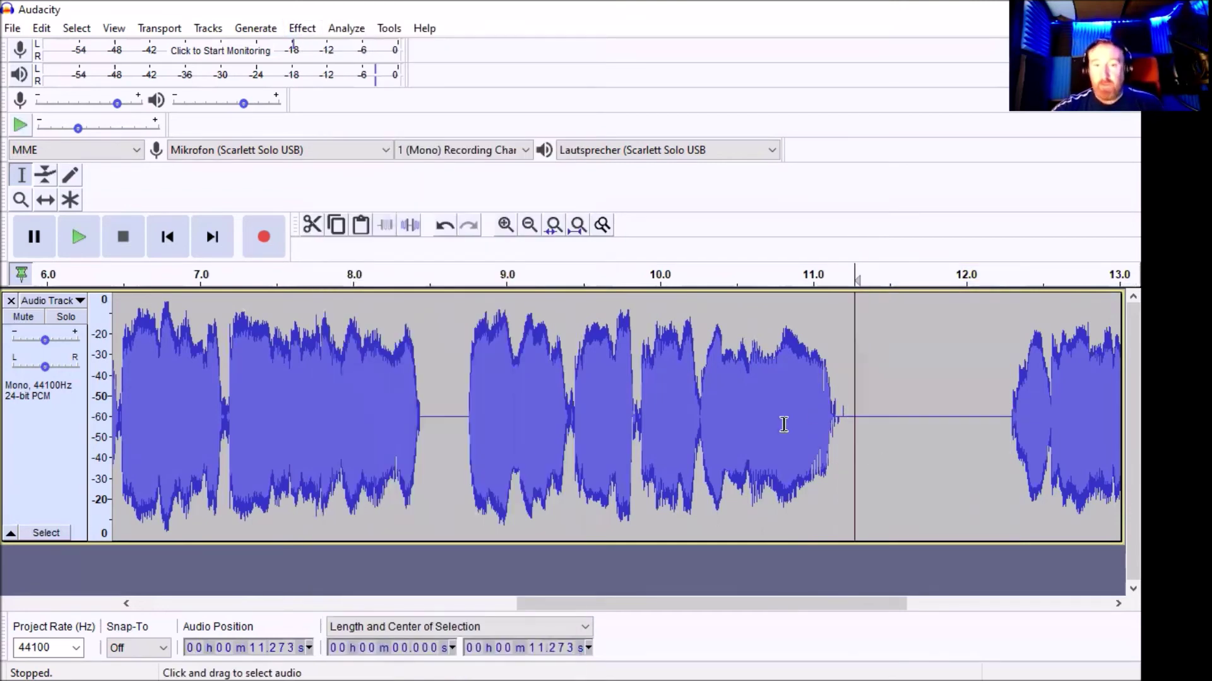